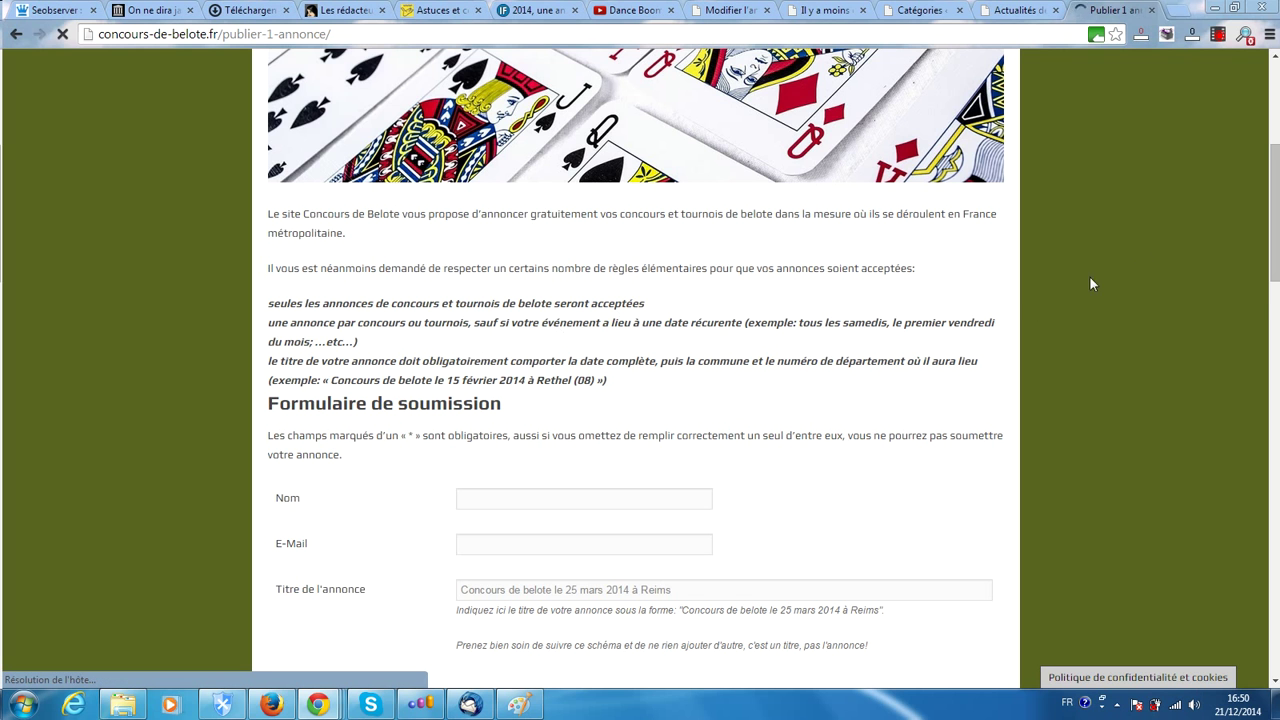
Fill the Nom and E-Mail fields with the organiser's saved autofill name and contact e-mail
drag(1277, 227, 1278, 252)
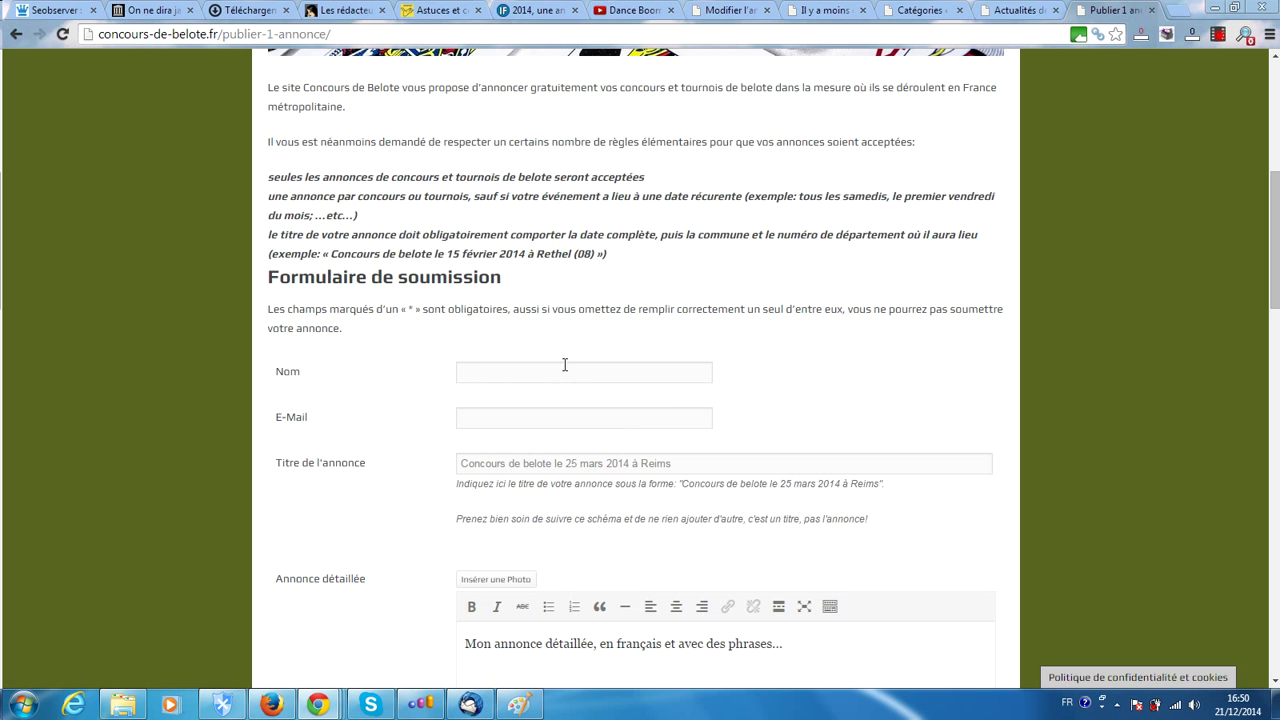
scroll(347, 338, down, 1)
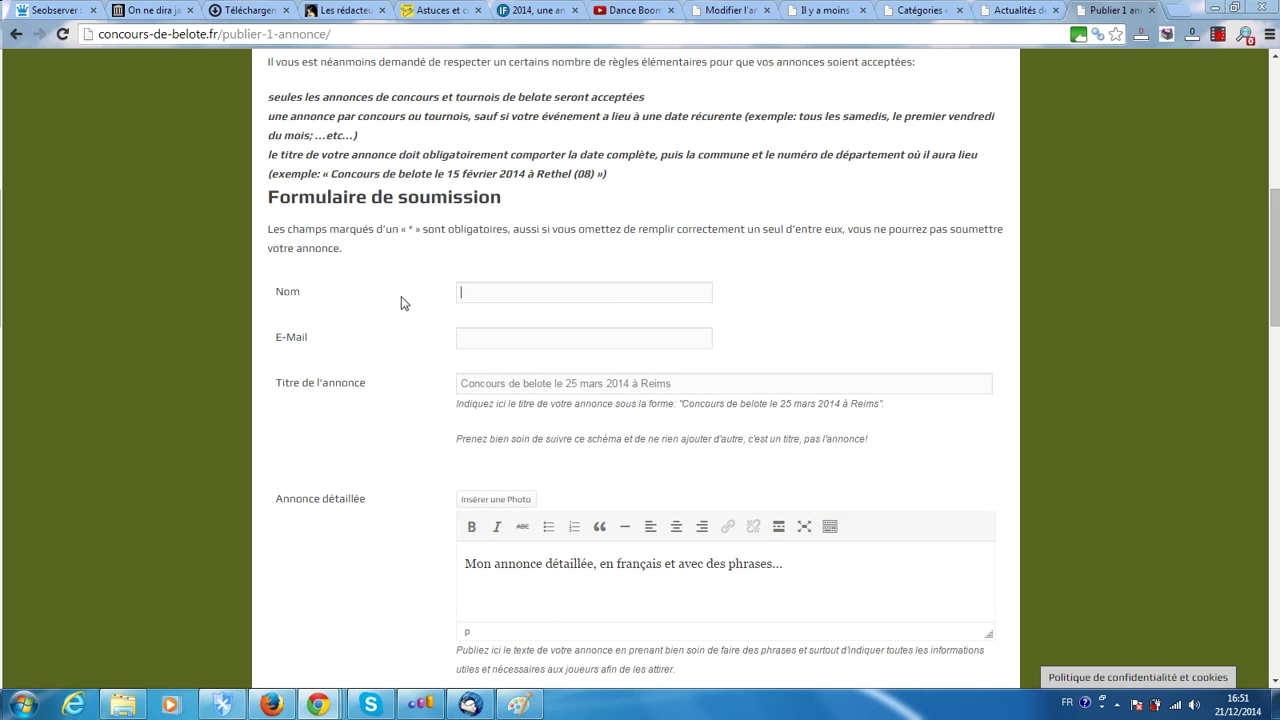
scroll(482, 291, down, 1)
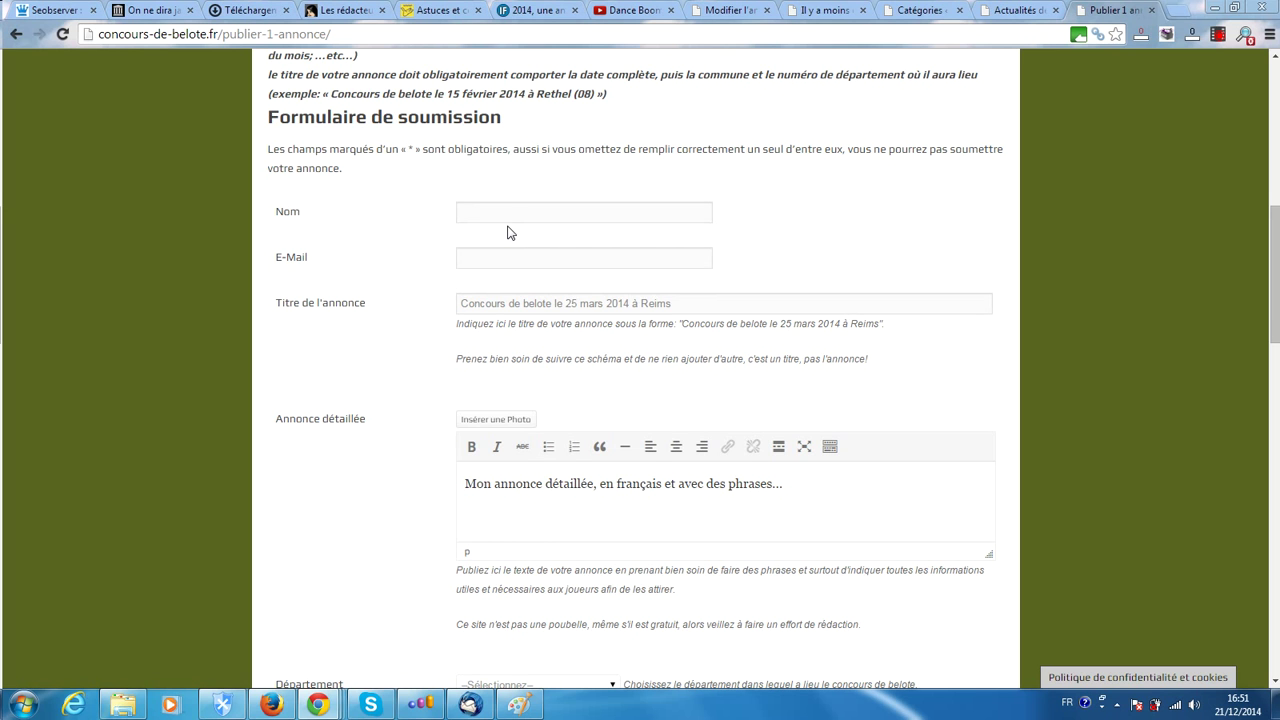
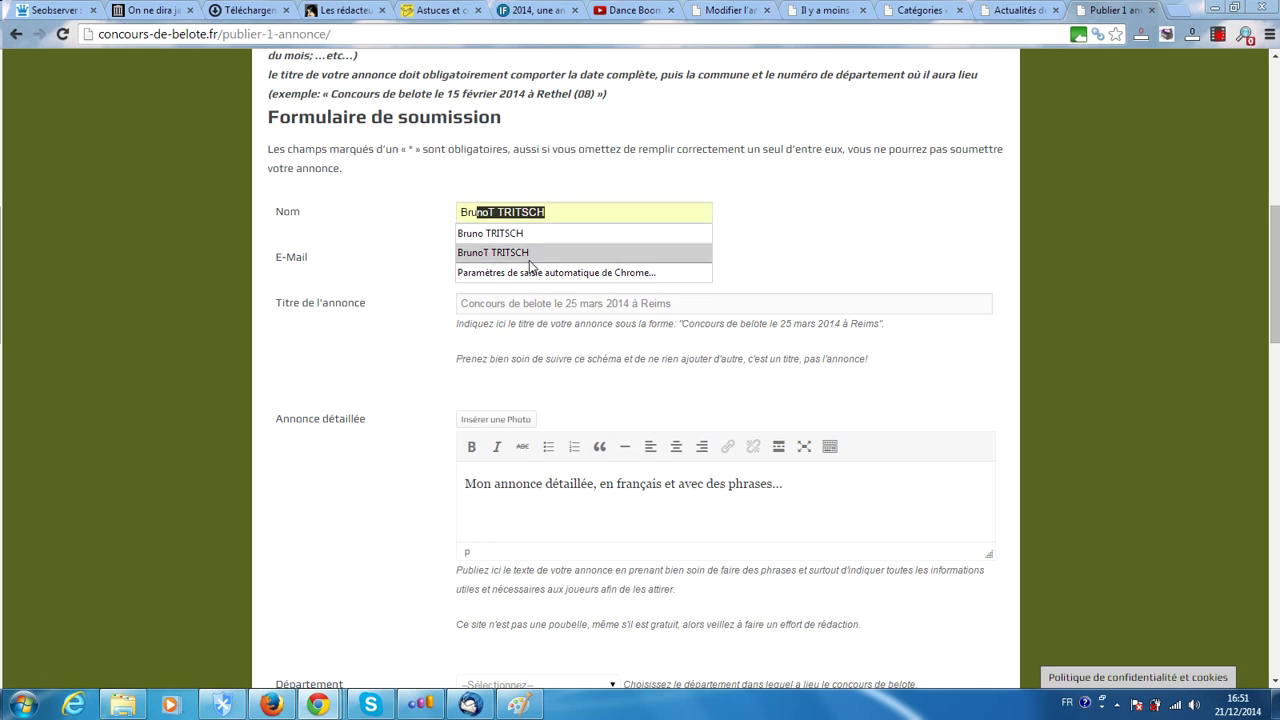
click(512, 234)
click(469, 259)
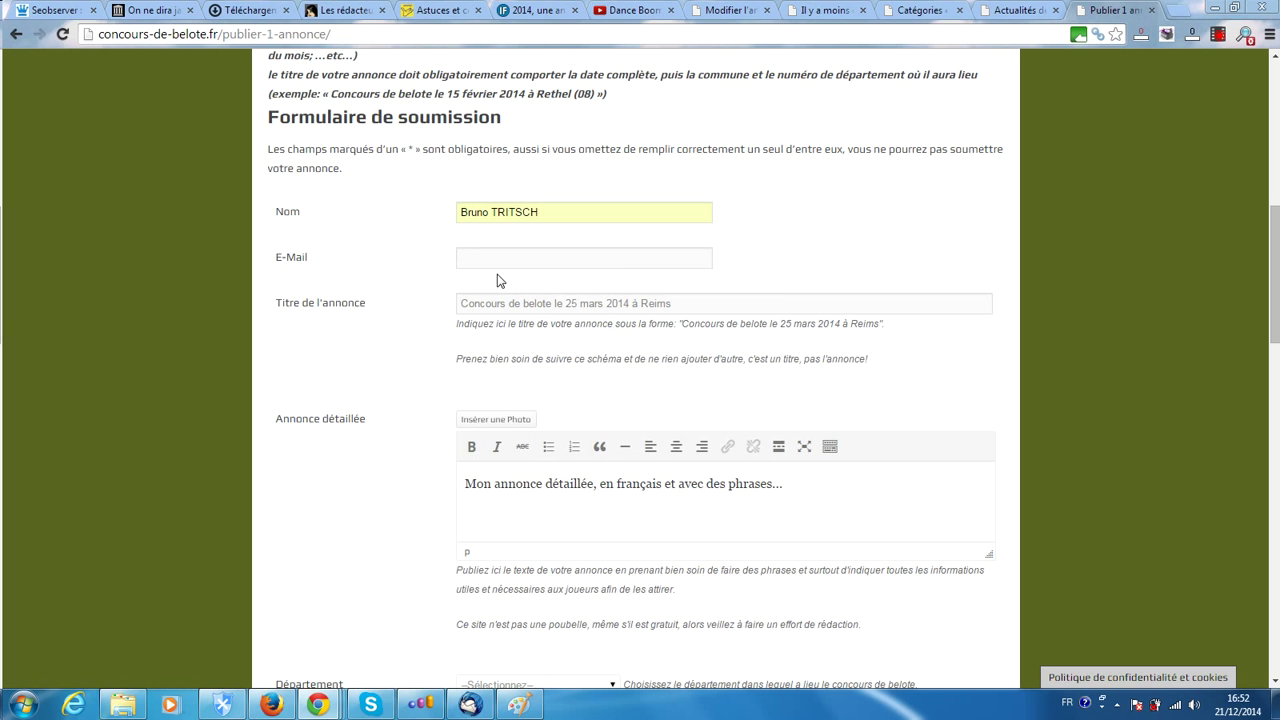
text(co)
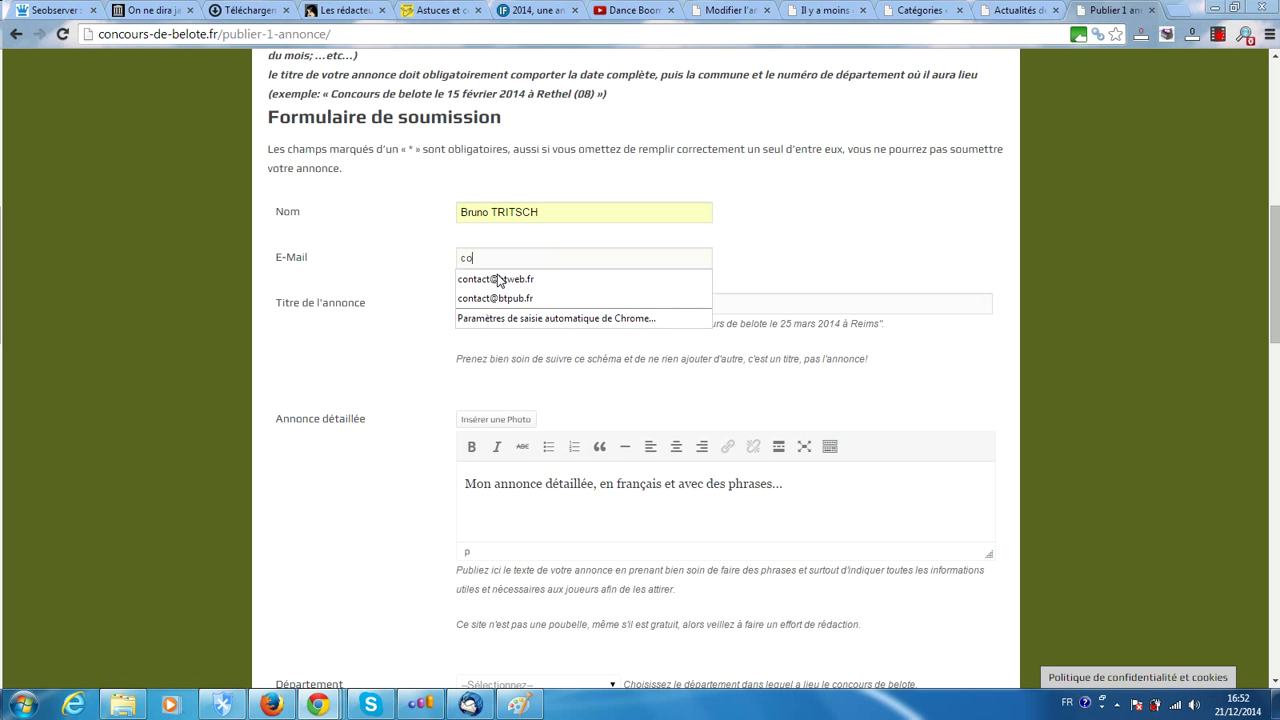
text(nta)
click(499, 280)
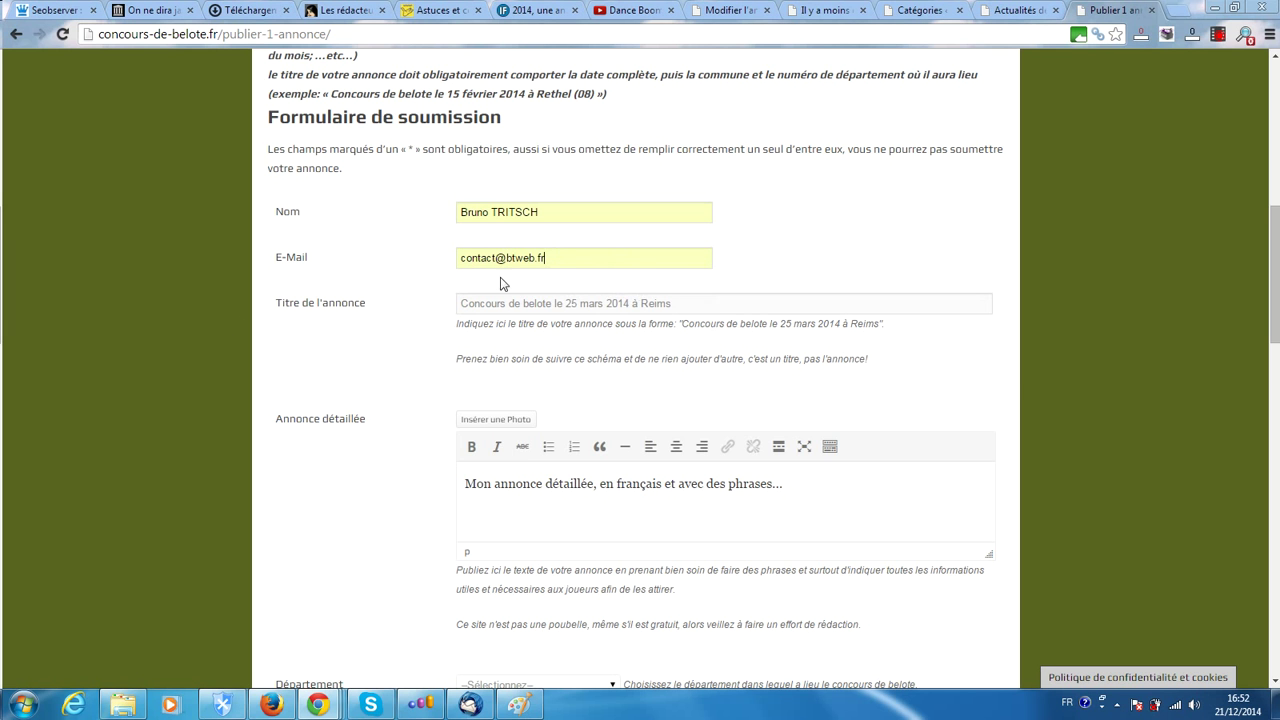
scroll(262, 332, down, 1)
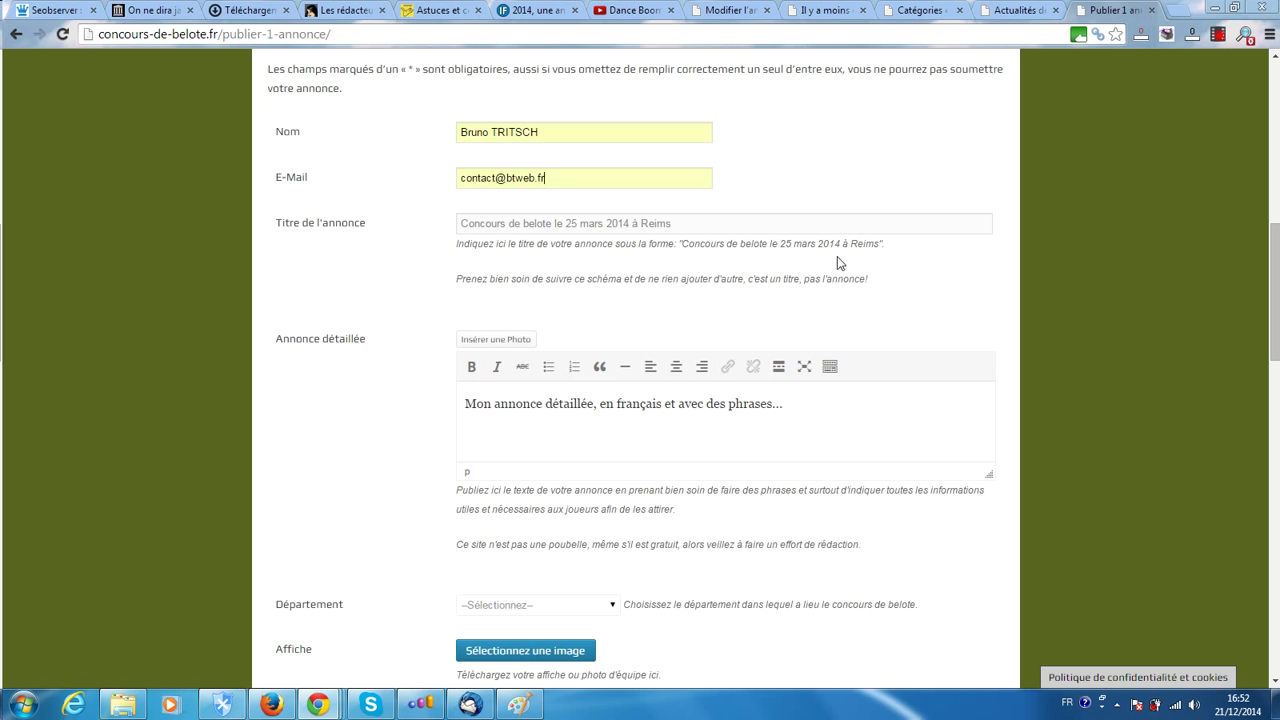
Replace the sample announcement title with 'Tournoi de belote samedi 28 décembre 2014'
drag(668, 224, 438, 235)
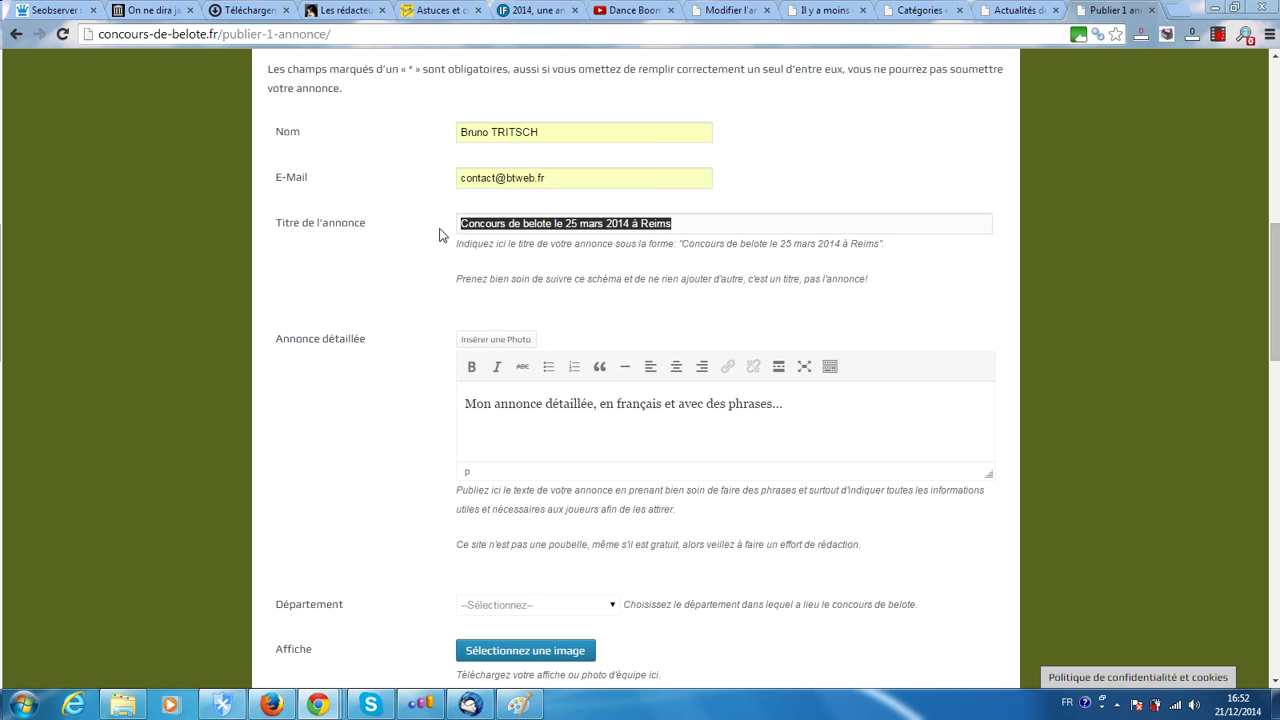
text(Tour)
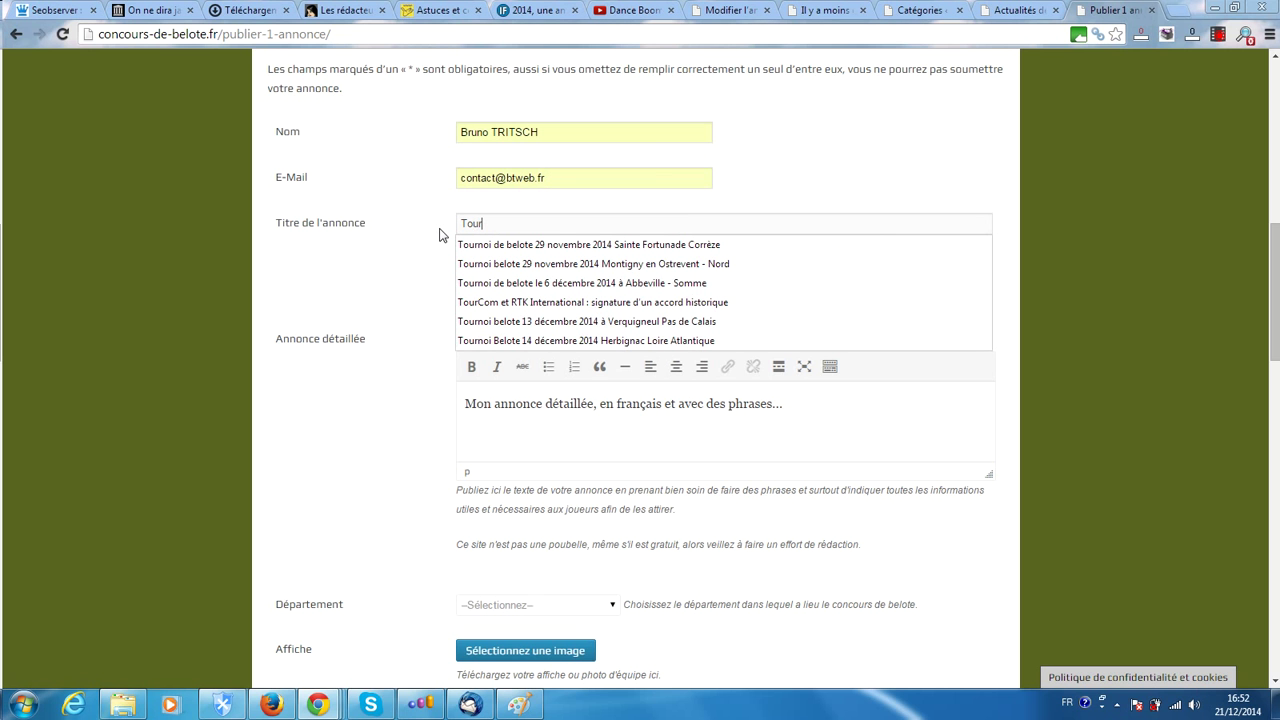
text(noi)
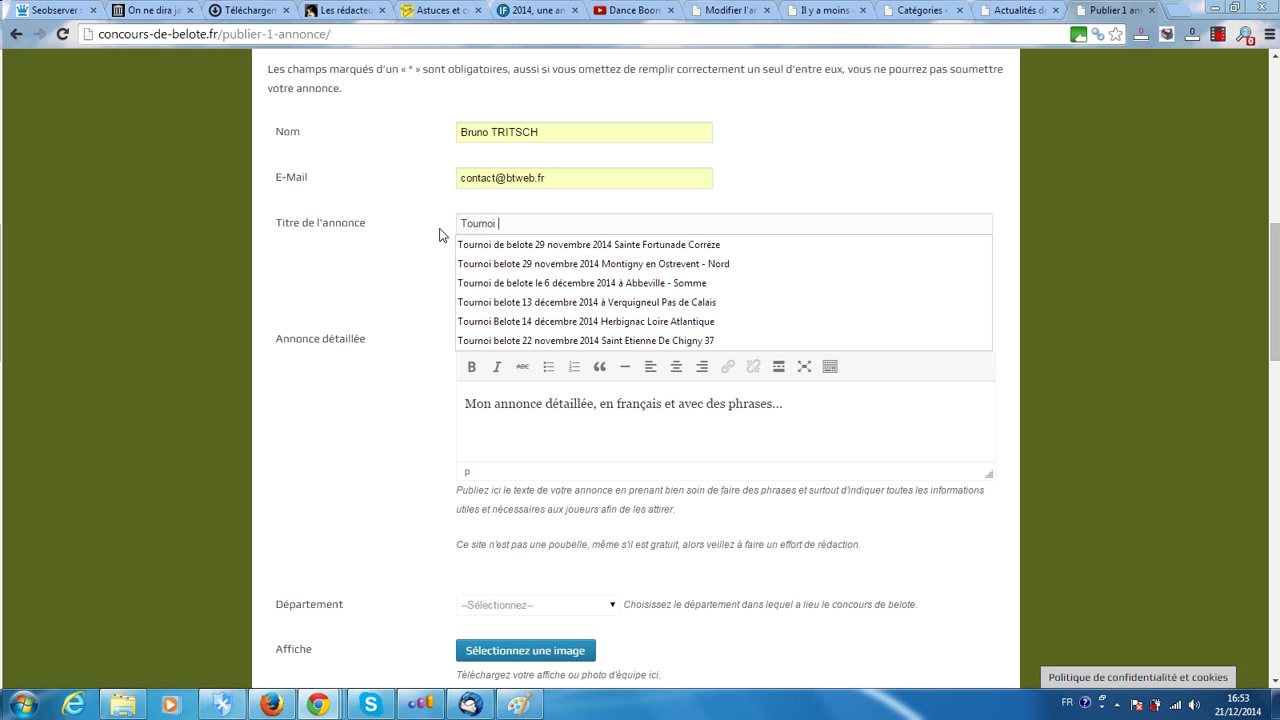
text(de belote)
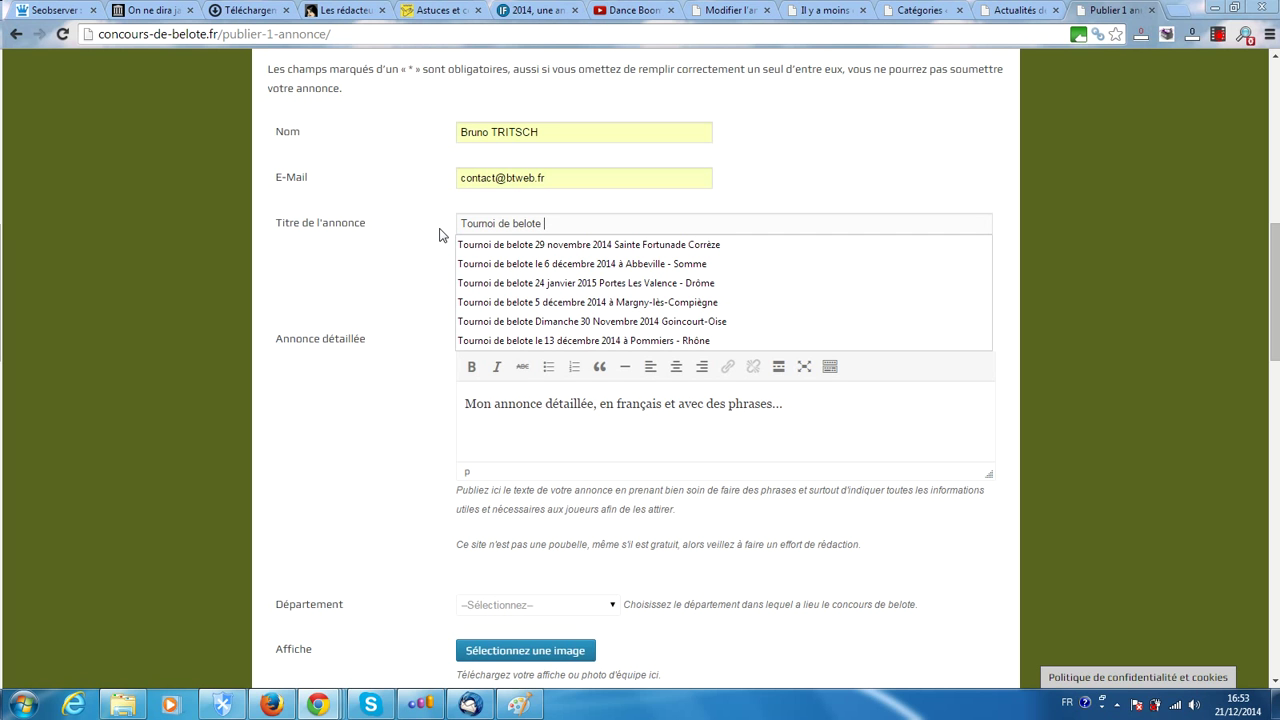
text(samedi)
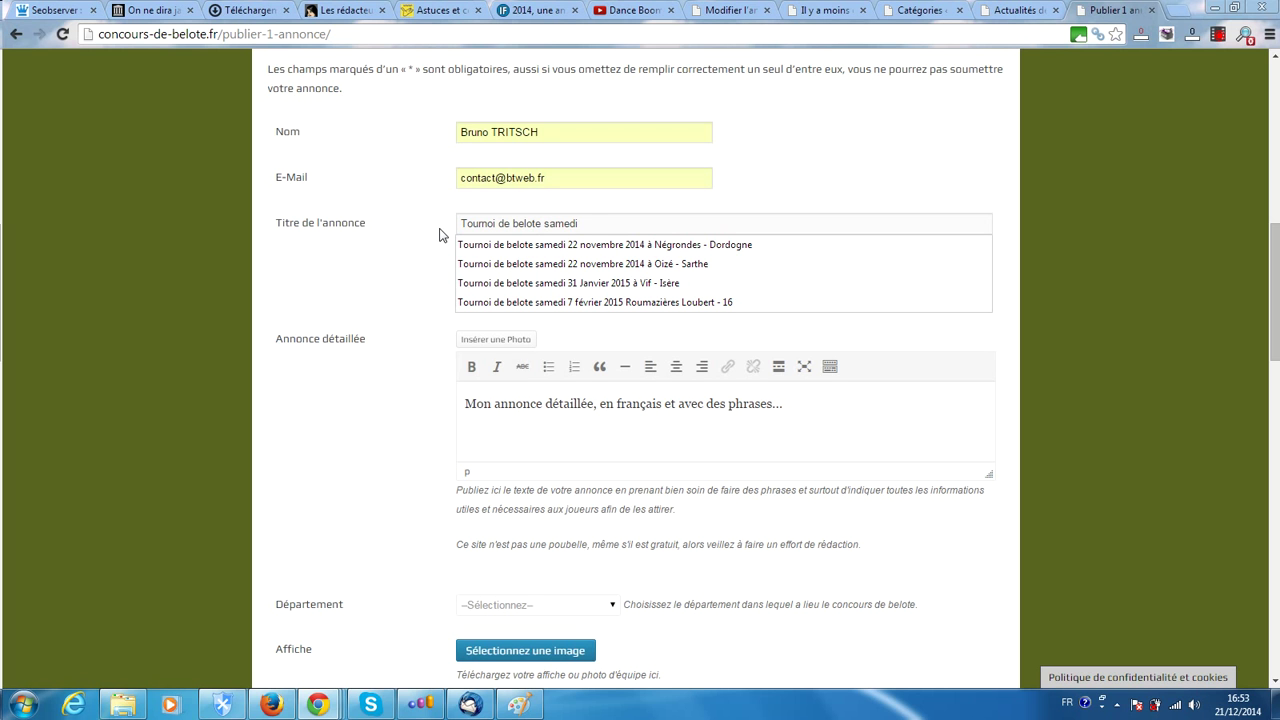
text(28 déc)
text(embre 2014)
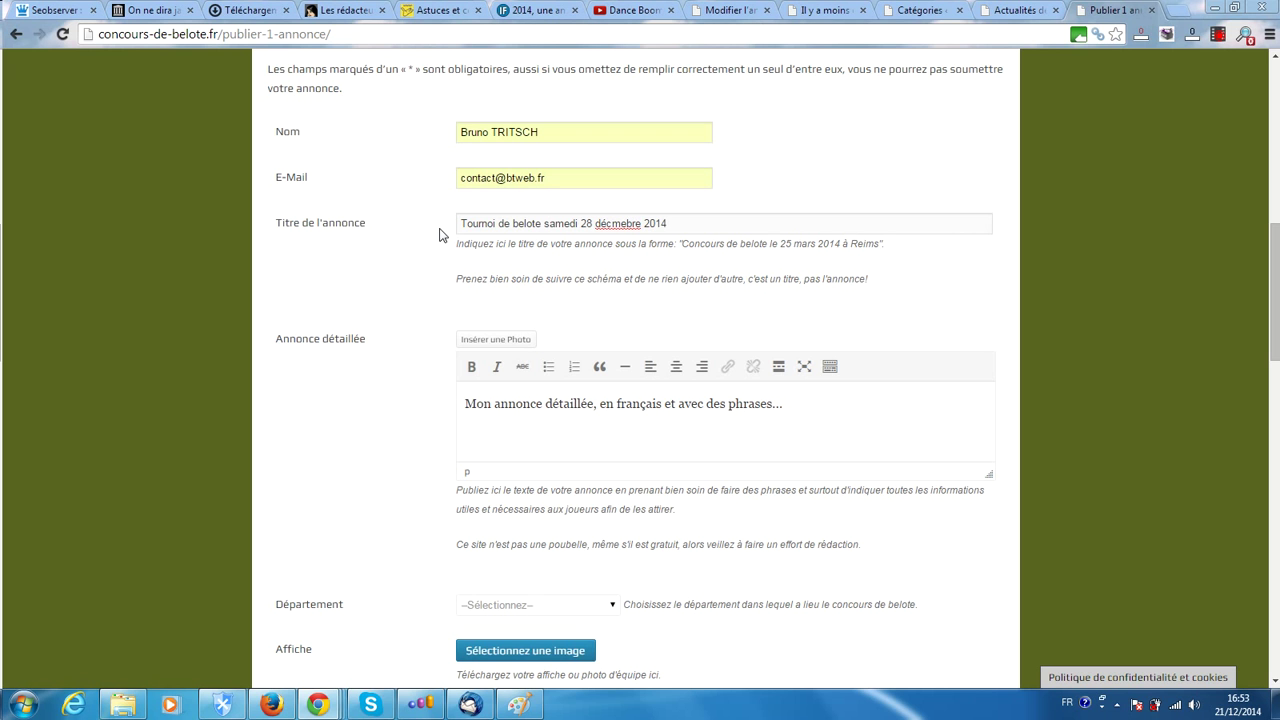
Correct the typo in 'décembre' and append 'à Reims' to the title
click(627, 223)
key(BackSpace)
key(BackSpace)
text(em)
click(674, 222)
text(à Reims)
scroll(596, 205, down, 2)
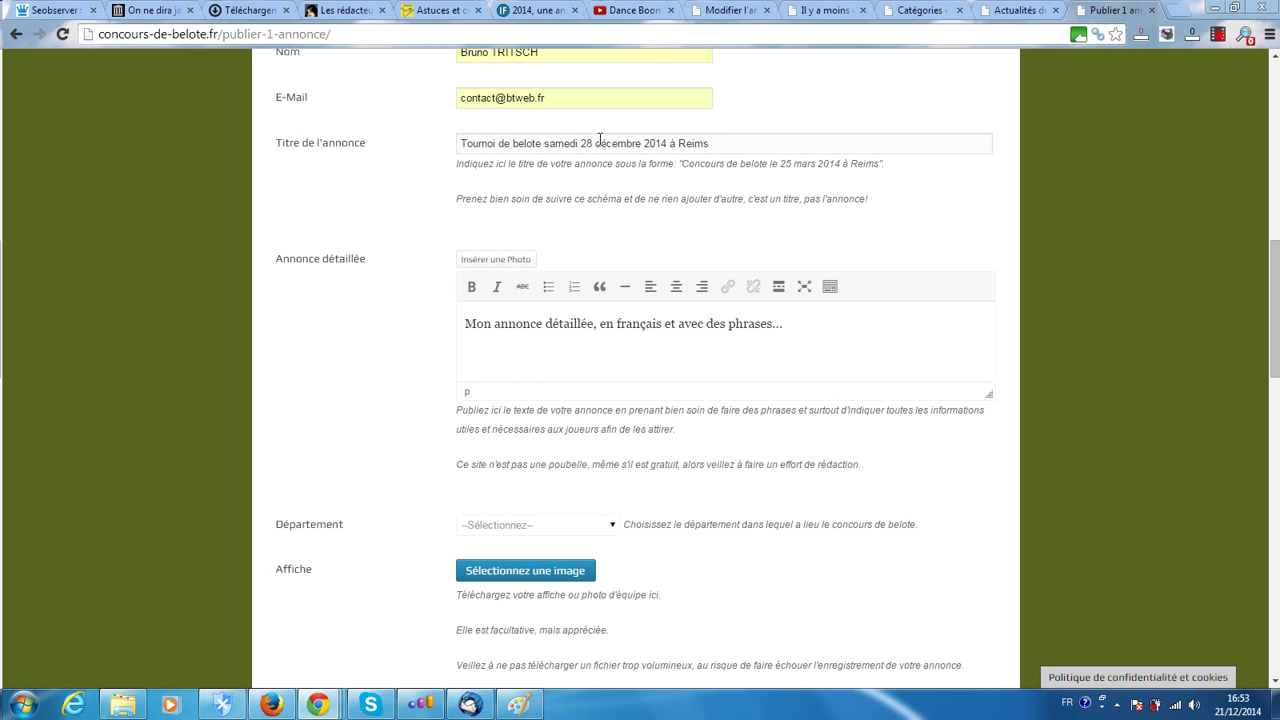
scroll(640, 214, up, 2)
scroll(633, 243, down, 1)
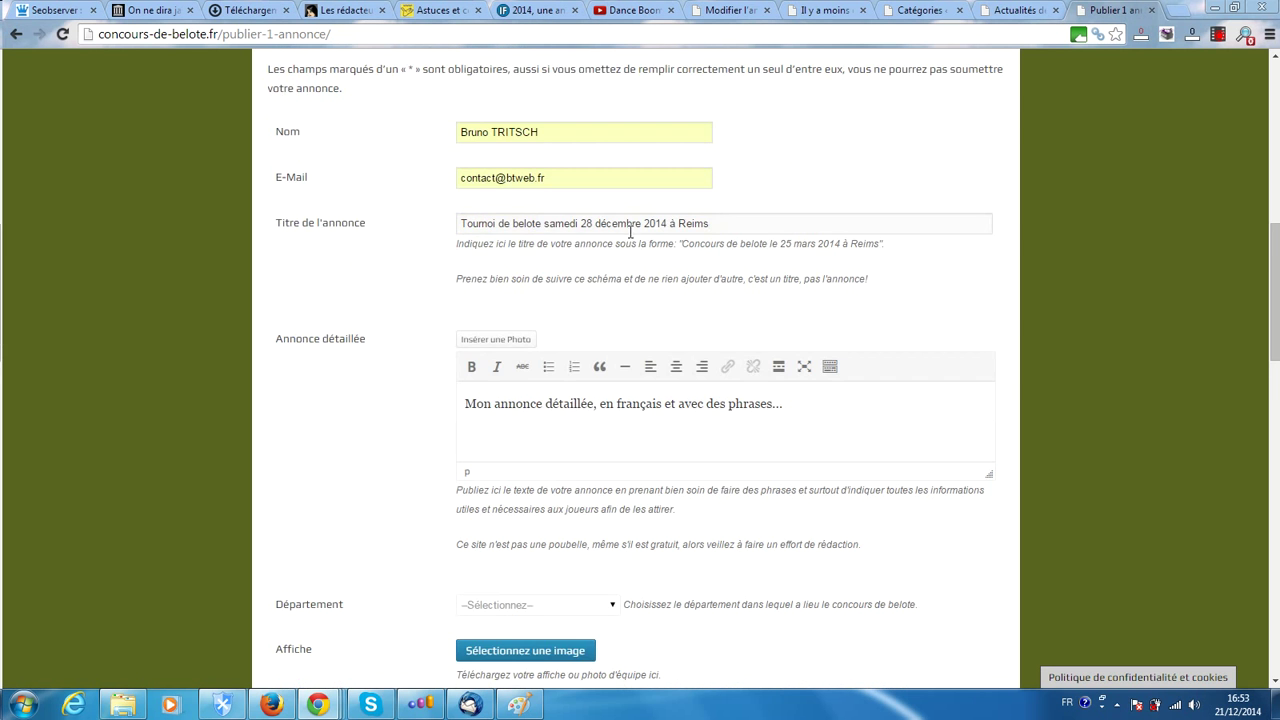
scroll(261, 198, up, 8)
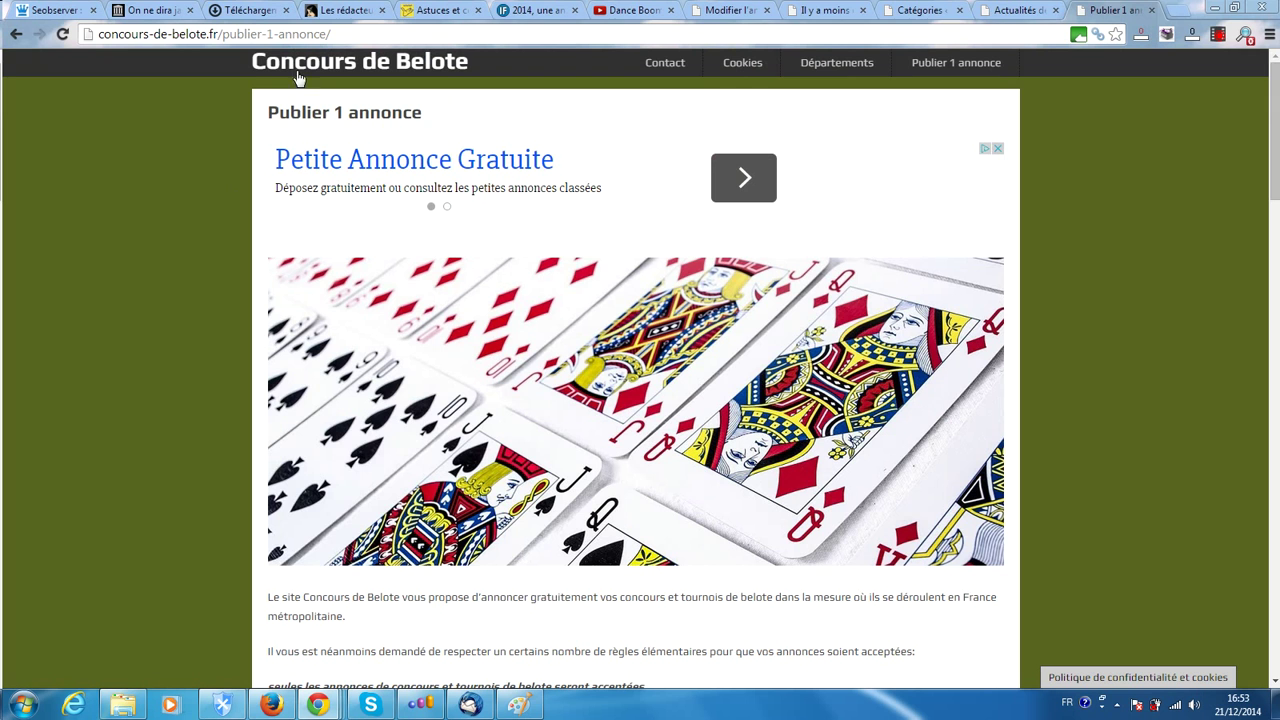
Open the site's home page in a new tab and view the Remiremont tournament announcement
middle_click(322, 66)
click(1122, 9)
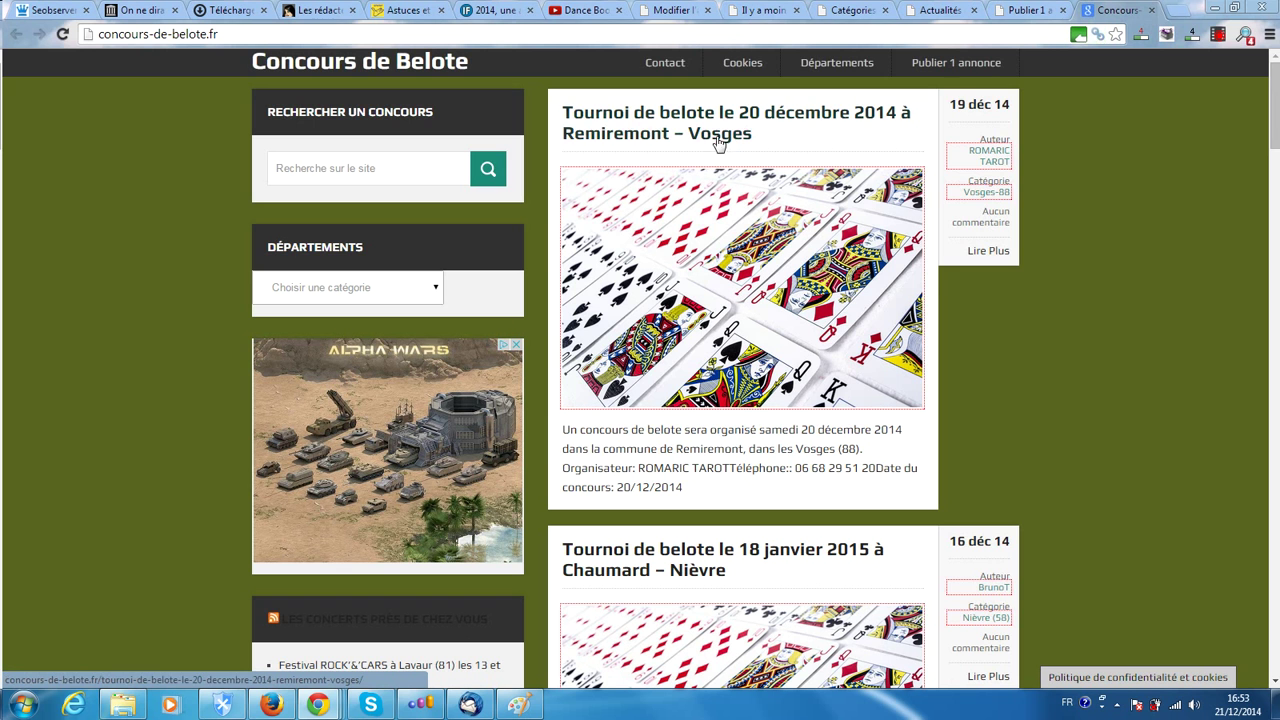
click(624, 121)
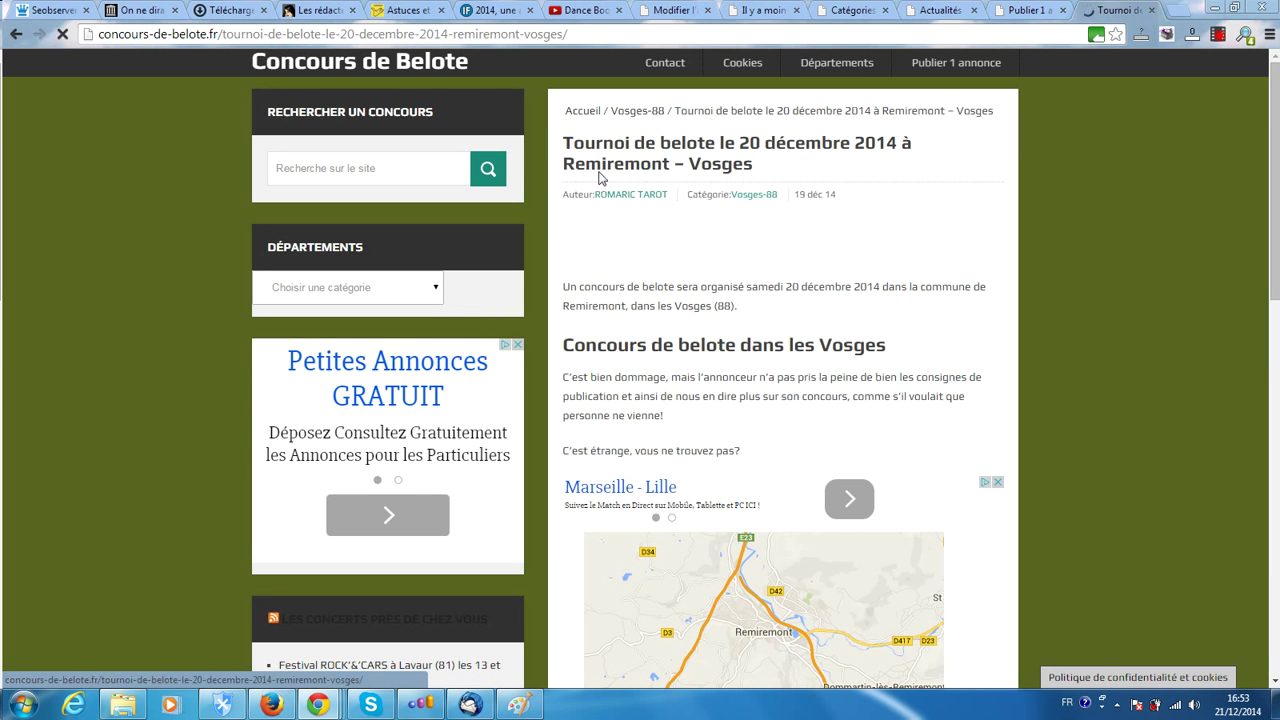
scroll(815, 144, down, 1)
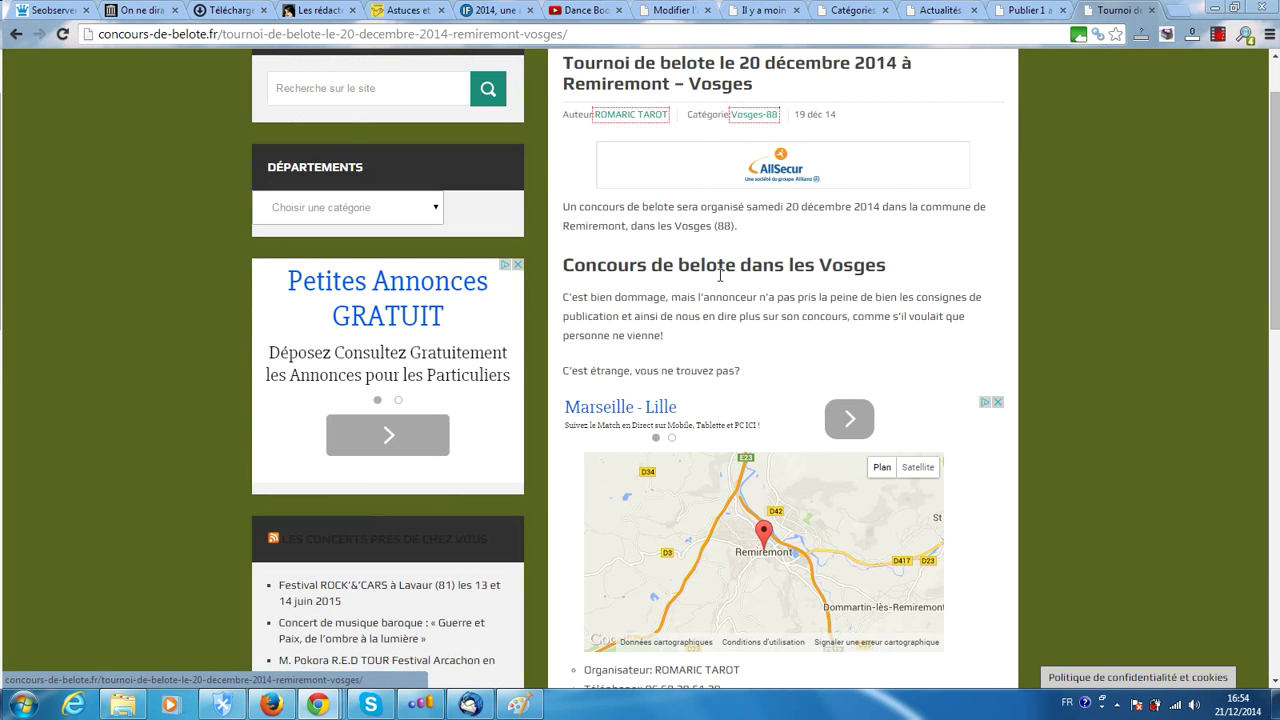
scroll(935, 147, up, 1)
scroll(935, 147, down, 1)
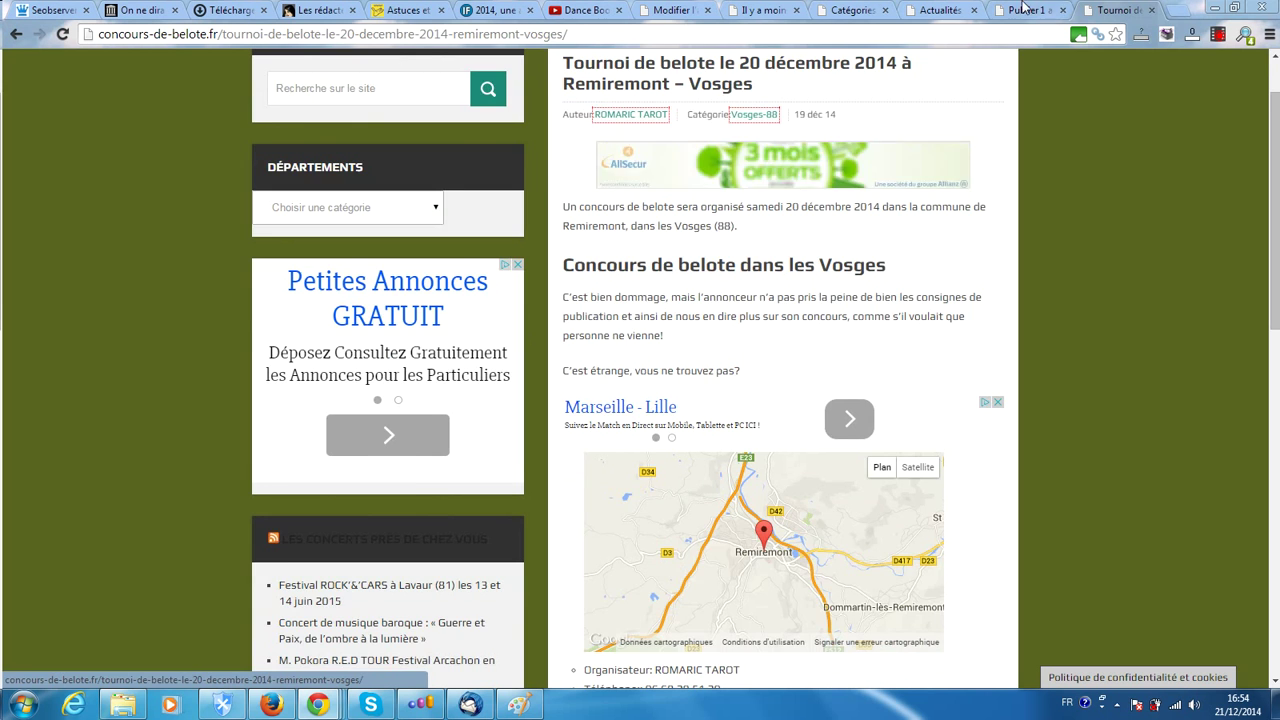
Return to the Publier 1 annonce form tab and focus the title field
click(1030, 10)
scroll(587, 421, down, 4)
scroll(587, 421, down, 2)
drag(1275, 289, 1275, 327)
click(751, 240)
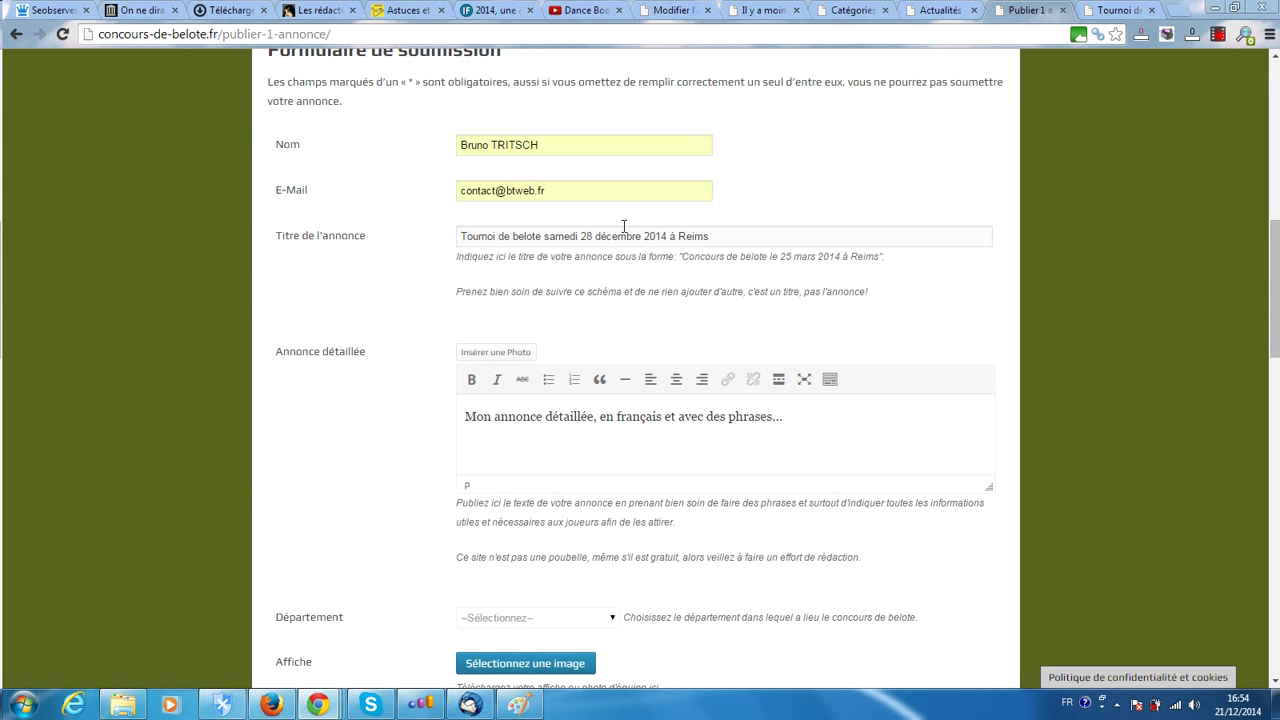
Replace the description placeholder with 'Un concours de belote est organisé dans la commune de Reims'
scroll(300, 312, down, 1)
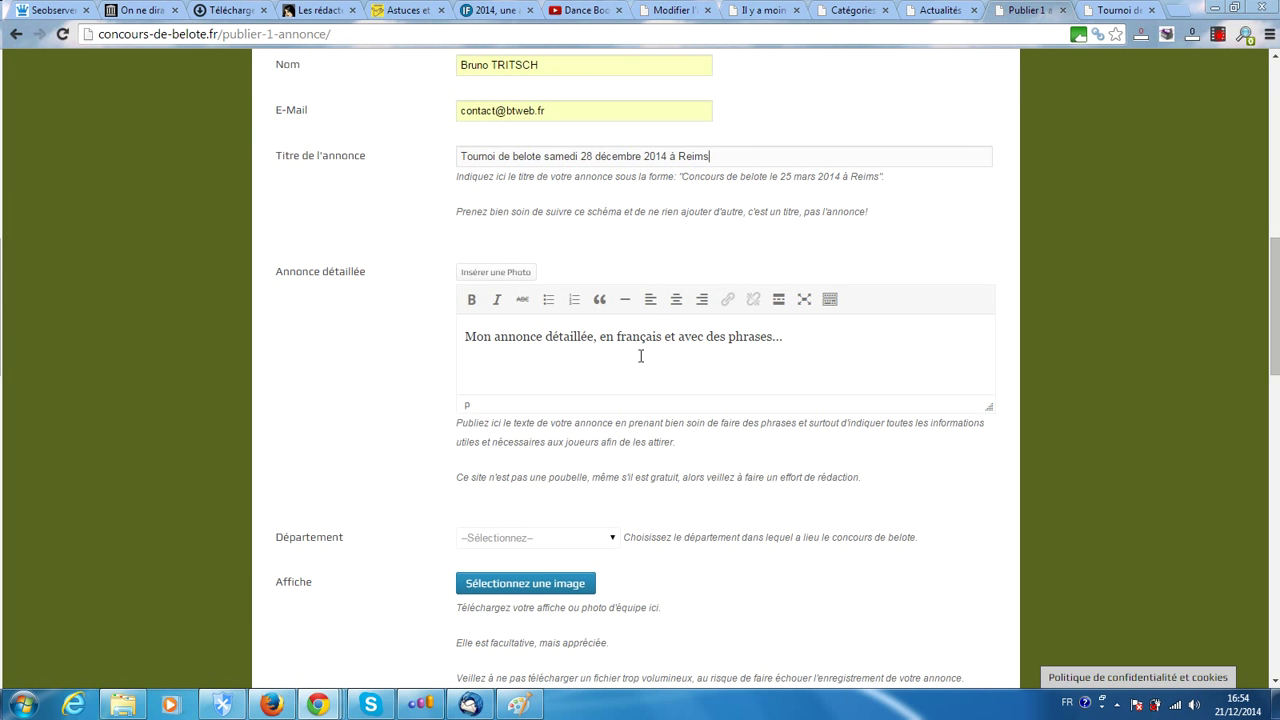
drag(806, 340, 452, 337)
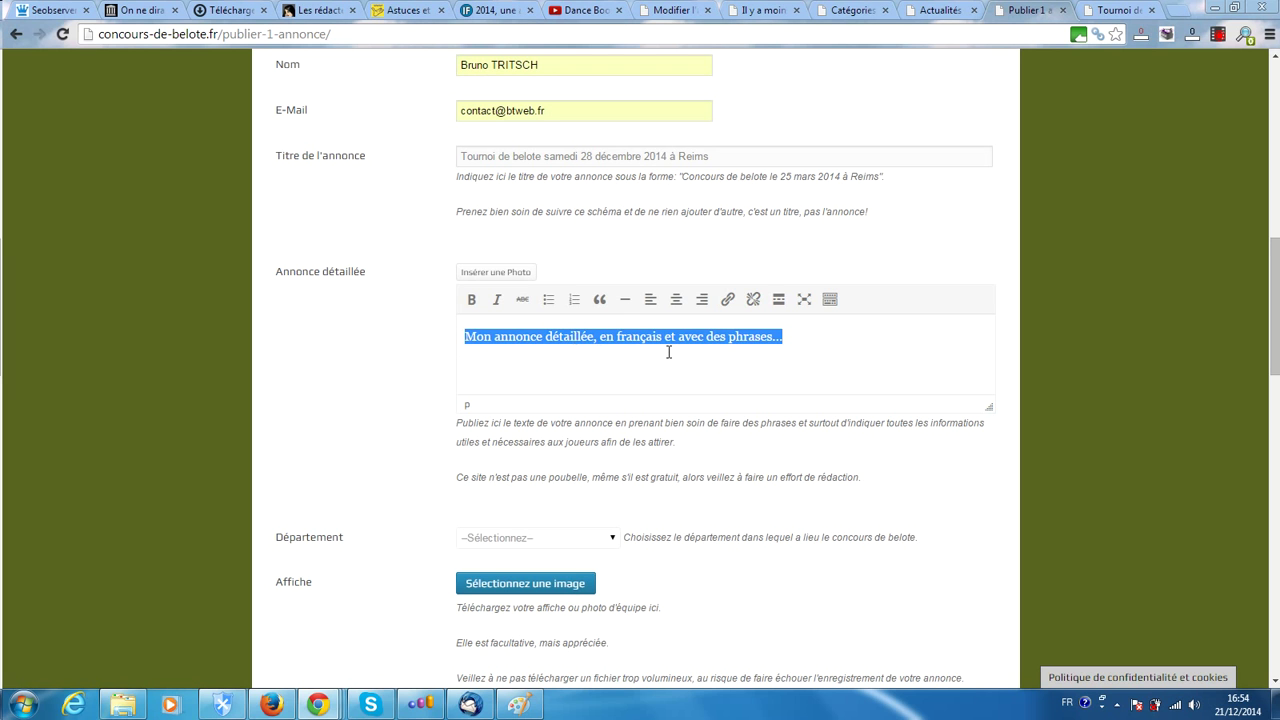
text(Un concours de belote est)
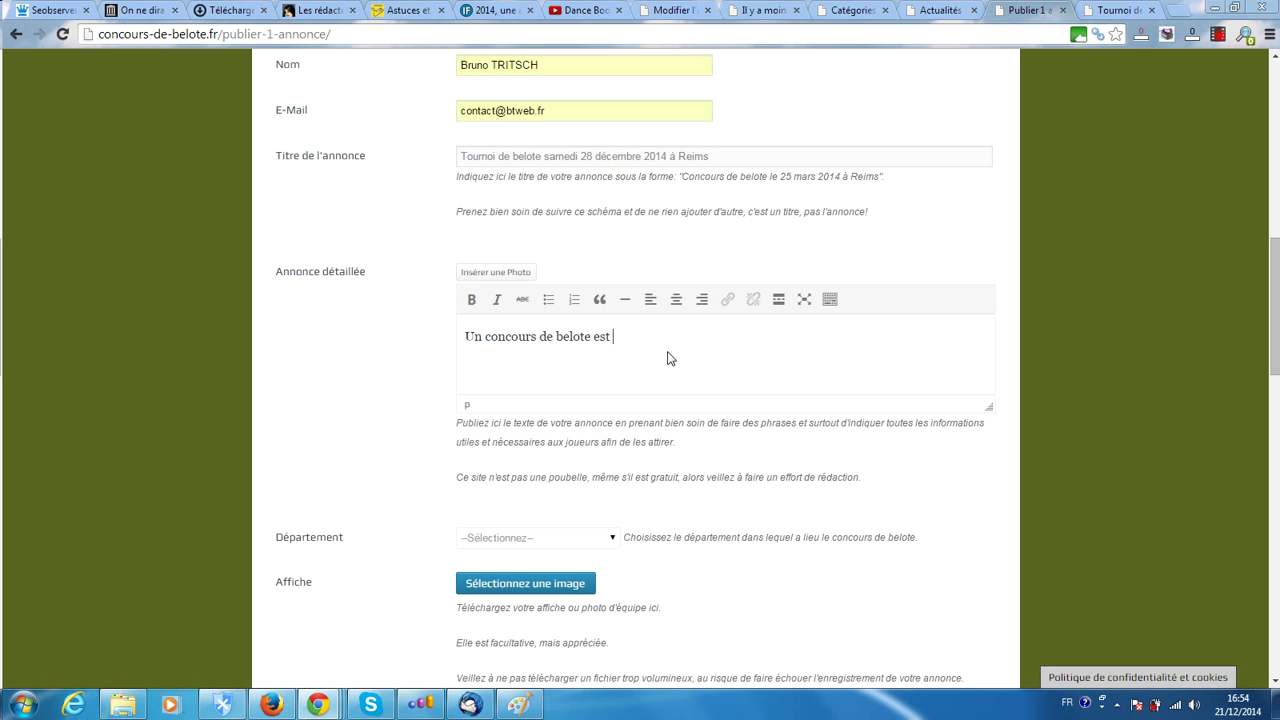
text( organisé dans la commune de Reims)
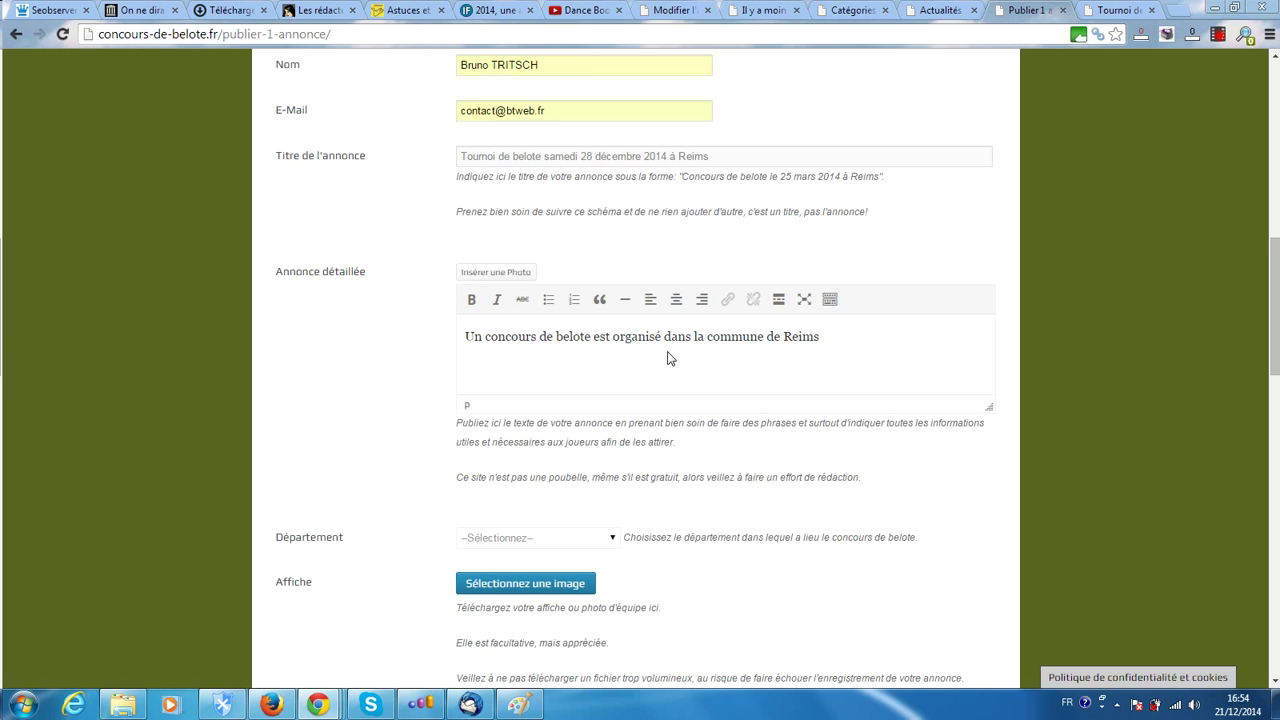
Insert 'samedi 28 décembre 2014' and 'dans la Marne (51).', then add the line 'Concours de belote dans la Marne'
click(665, 336)
text(samedi )
text(i )
text(28 déce)
text(mbre 2014)
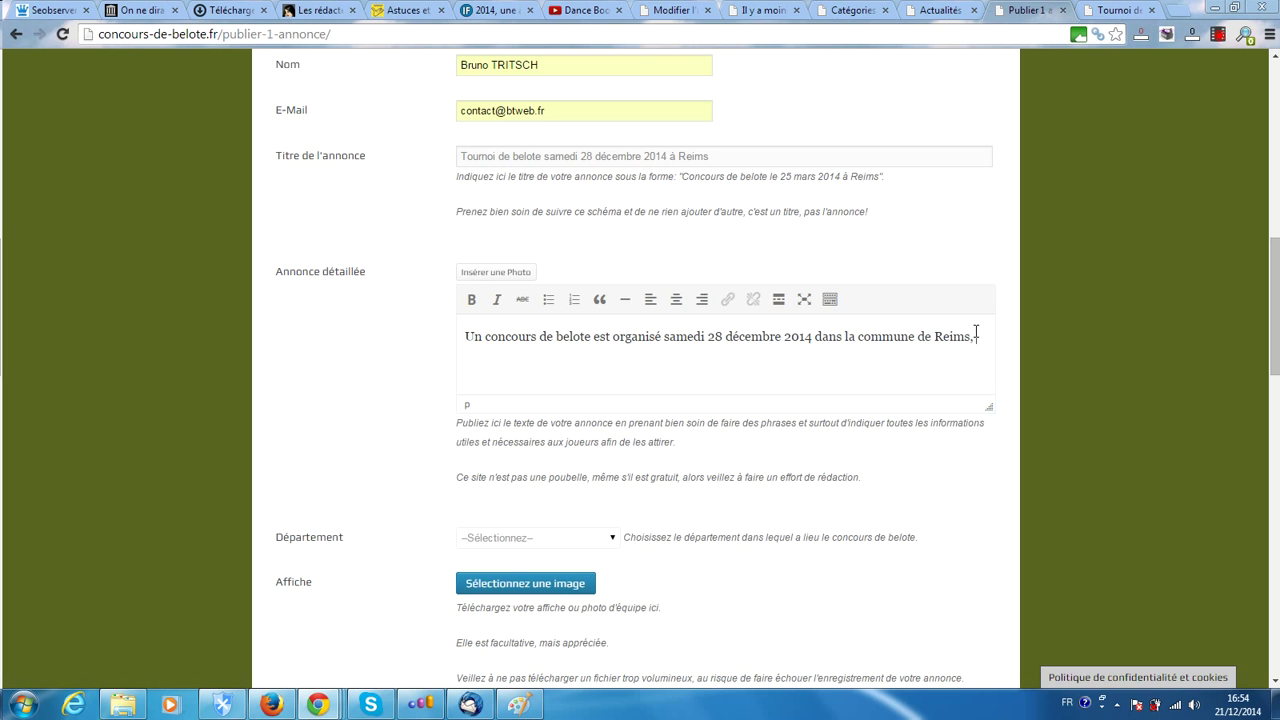
text(dans la Marne (51).)
key(Return)
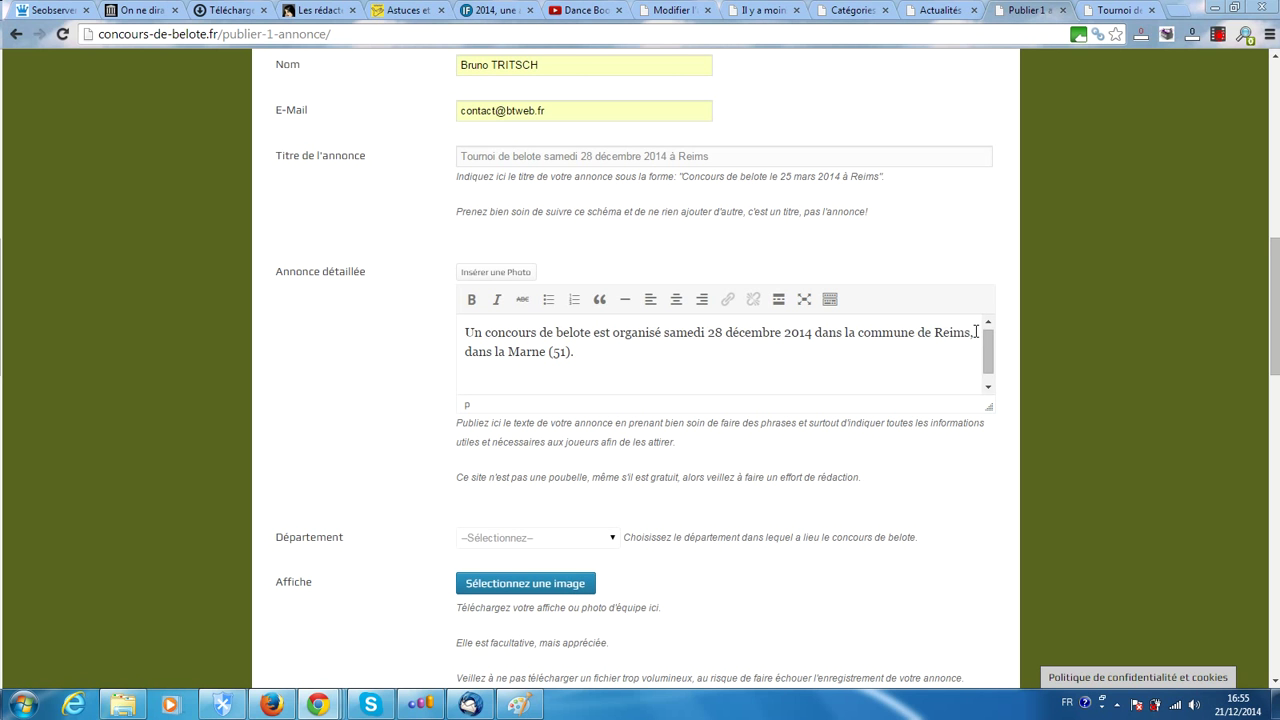
text(Concours de belote dans la Marne)
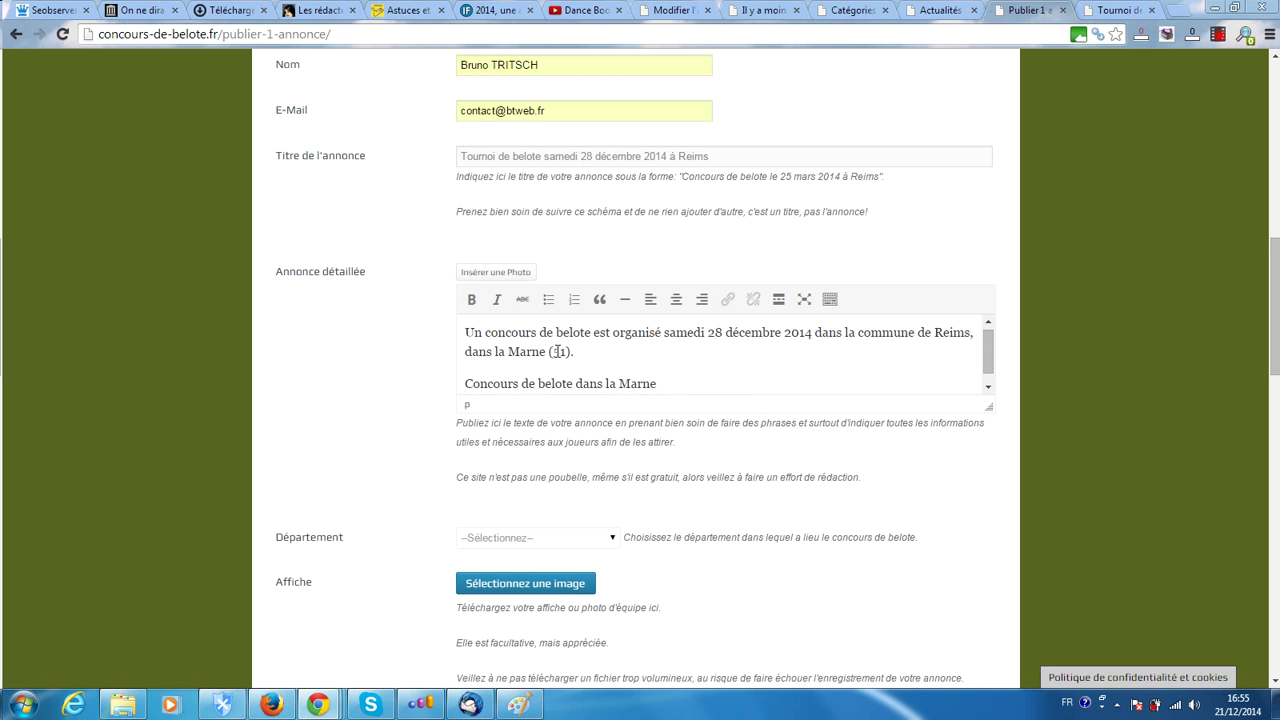
Format the line 'Concours de belote dans la Marne' as Titre 2 from the Paragraphe dropdown
drag(657, 384, 451, 388)
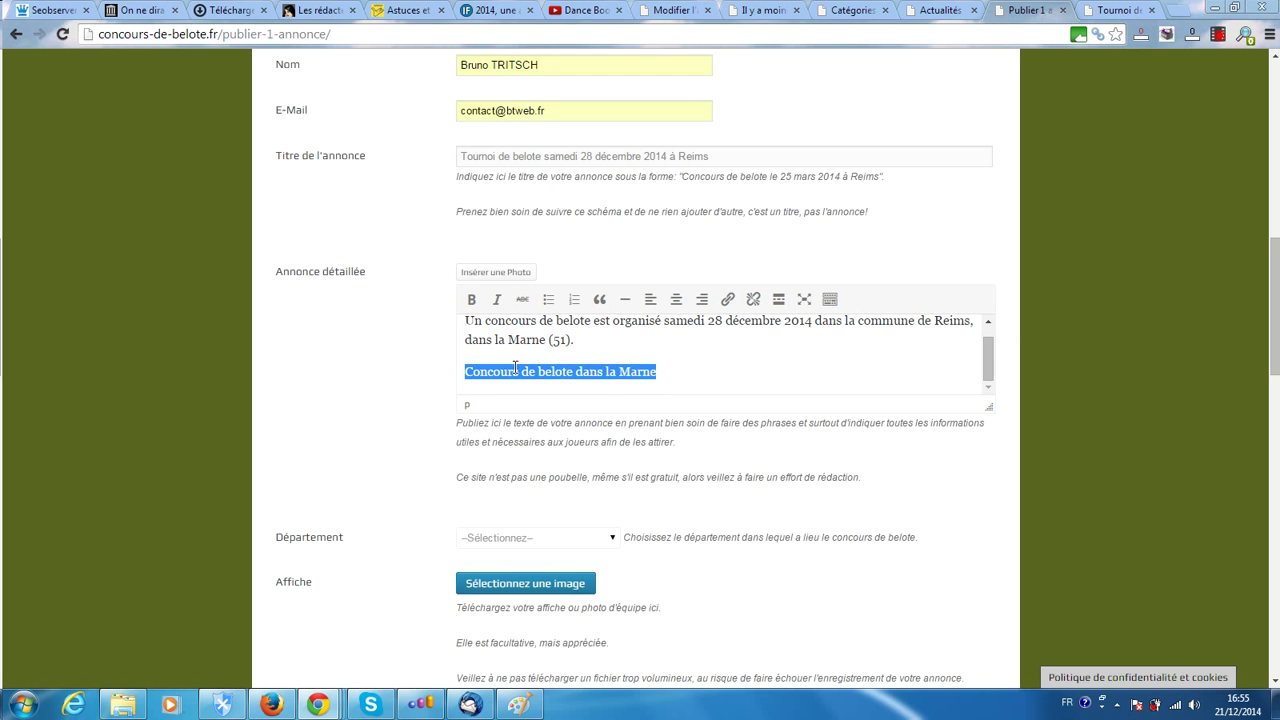
click(829, 301)
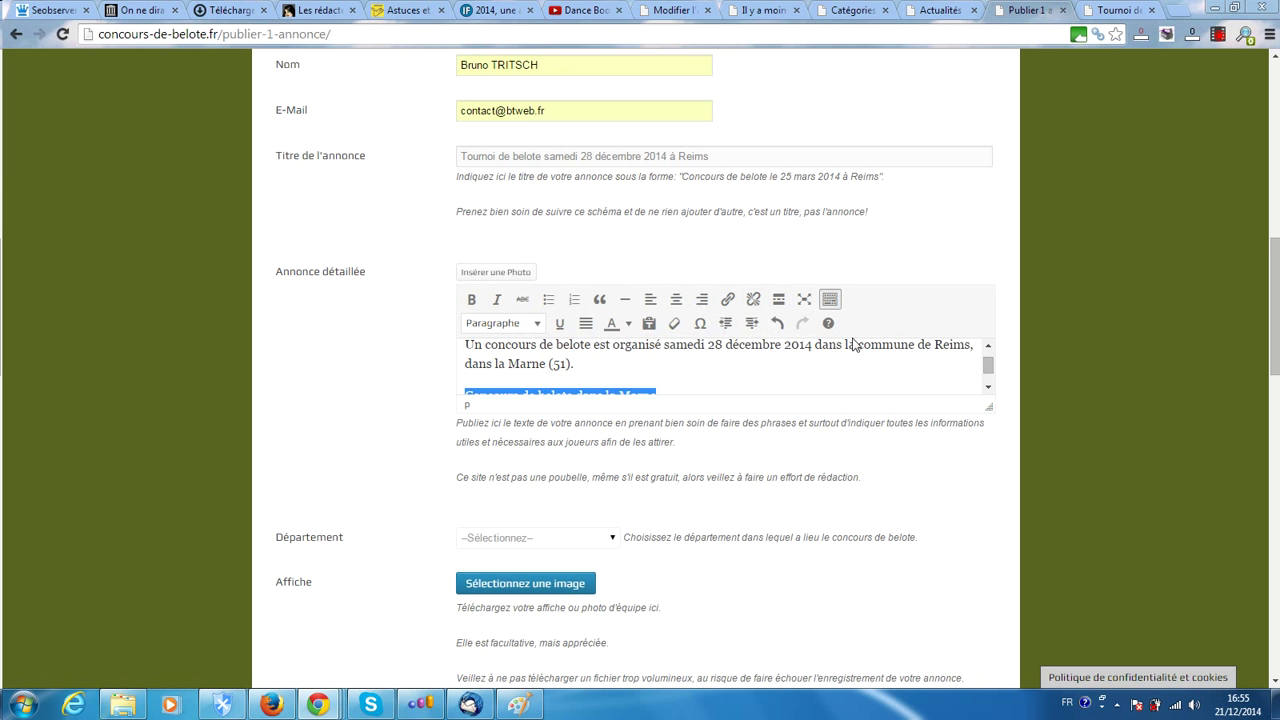
click(488, 327)
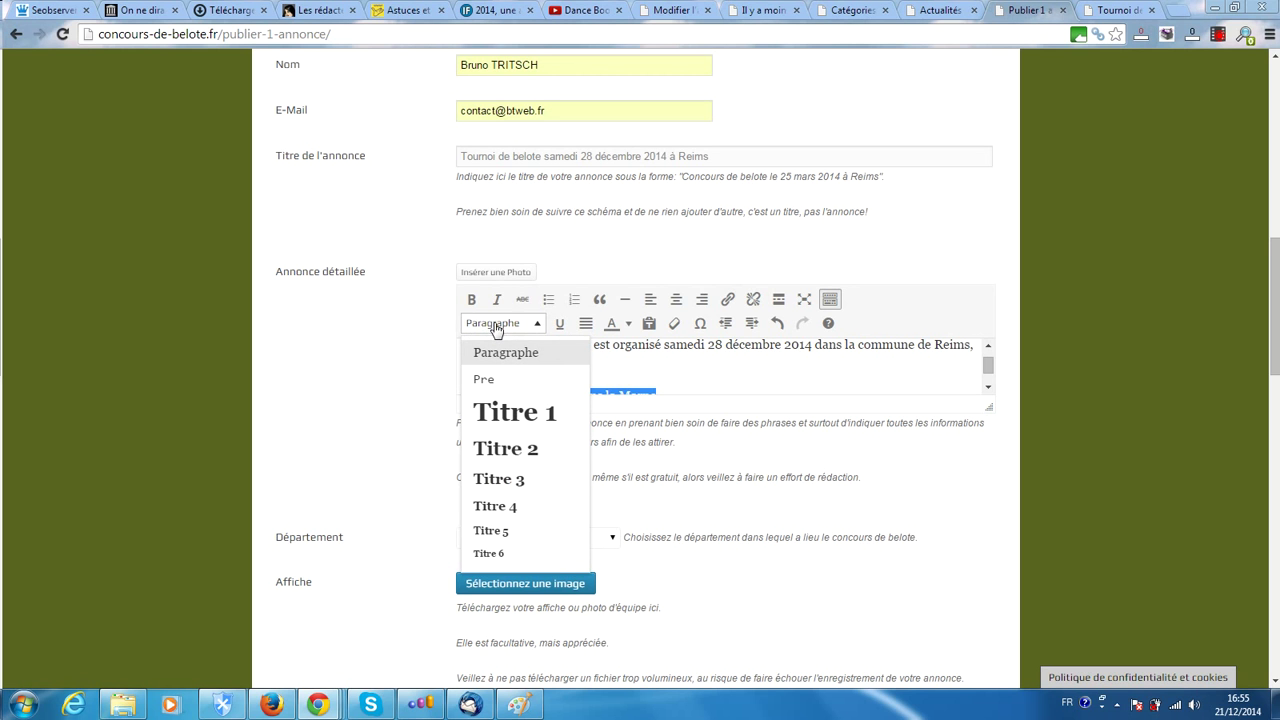
click(478, 452)
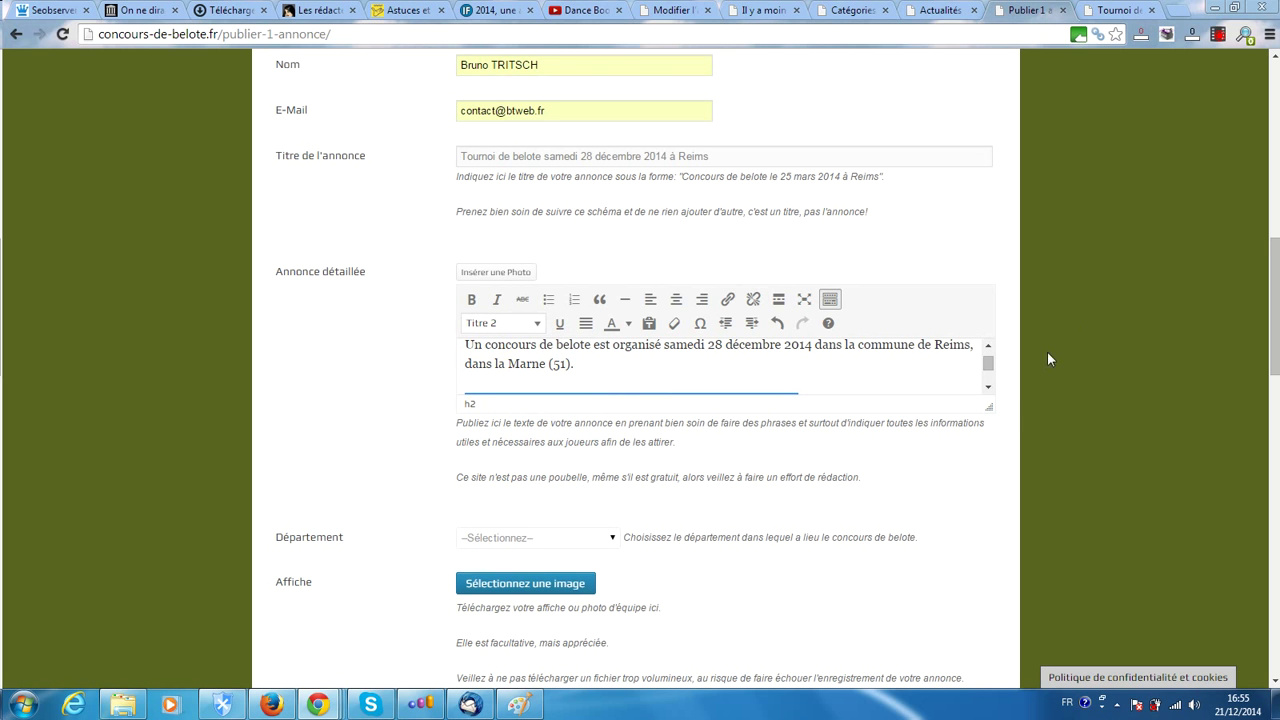
scroll(903, 377, down, 1)
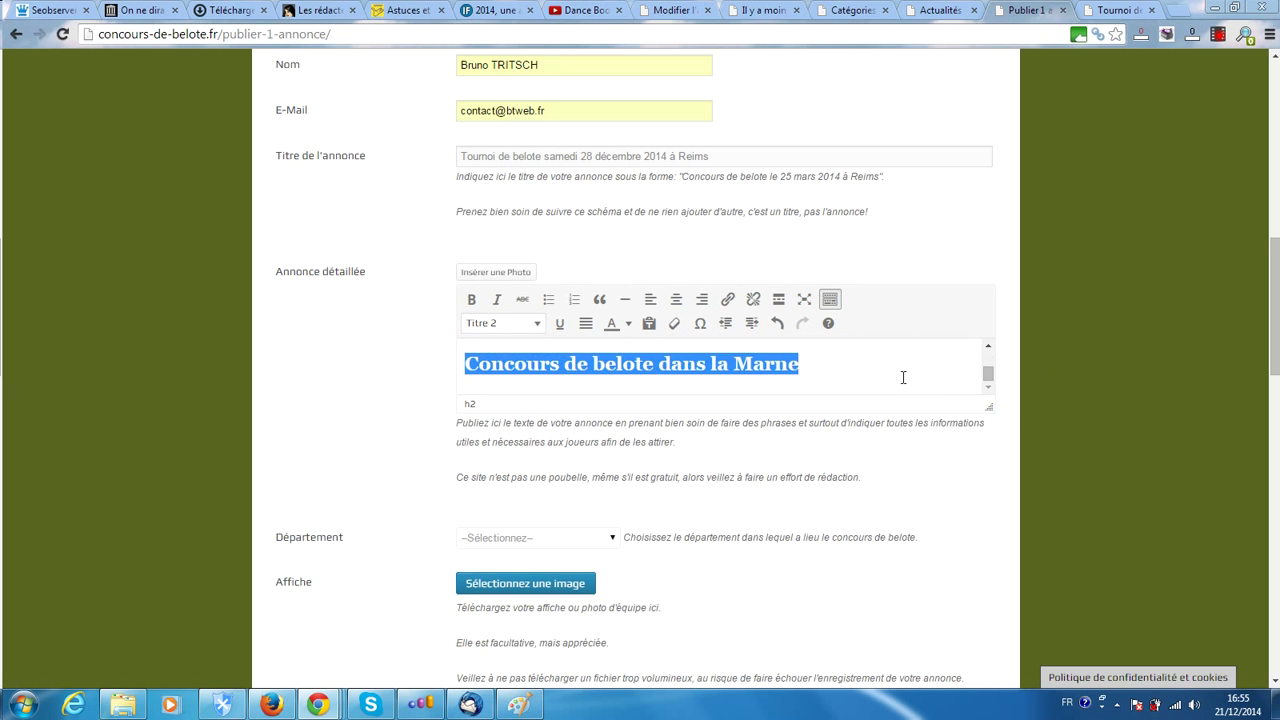
click(826, 374)
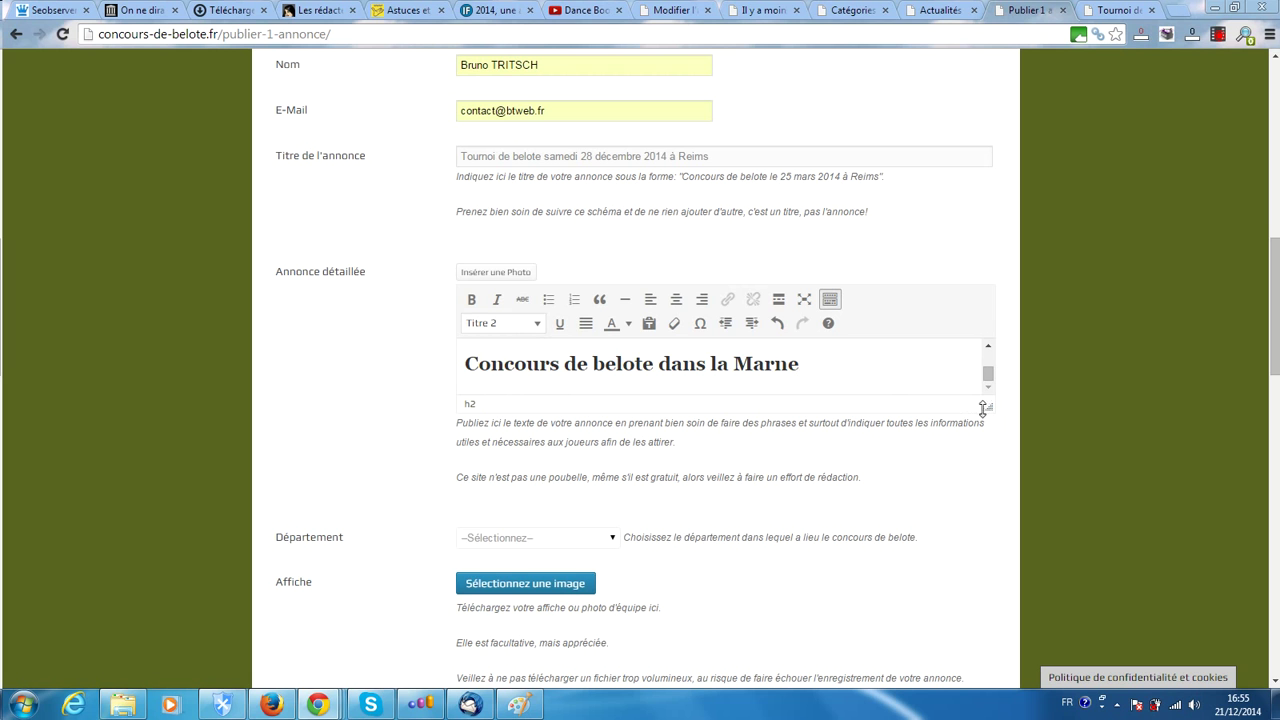
Enlarge the description editor with its resize grip, then toggle Plein écran on and back off
scroll(918, 387, up, 1)
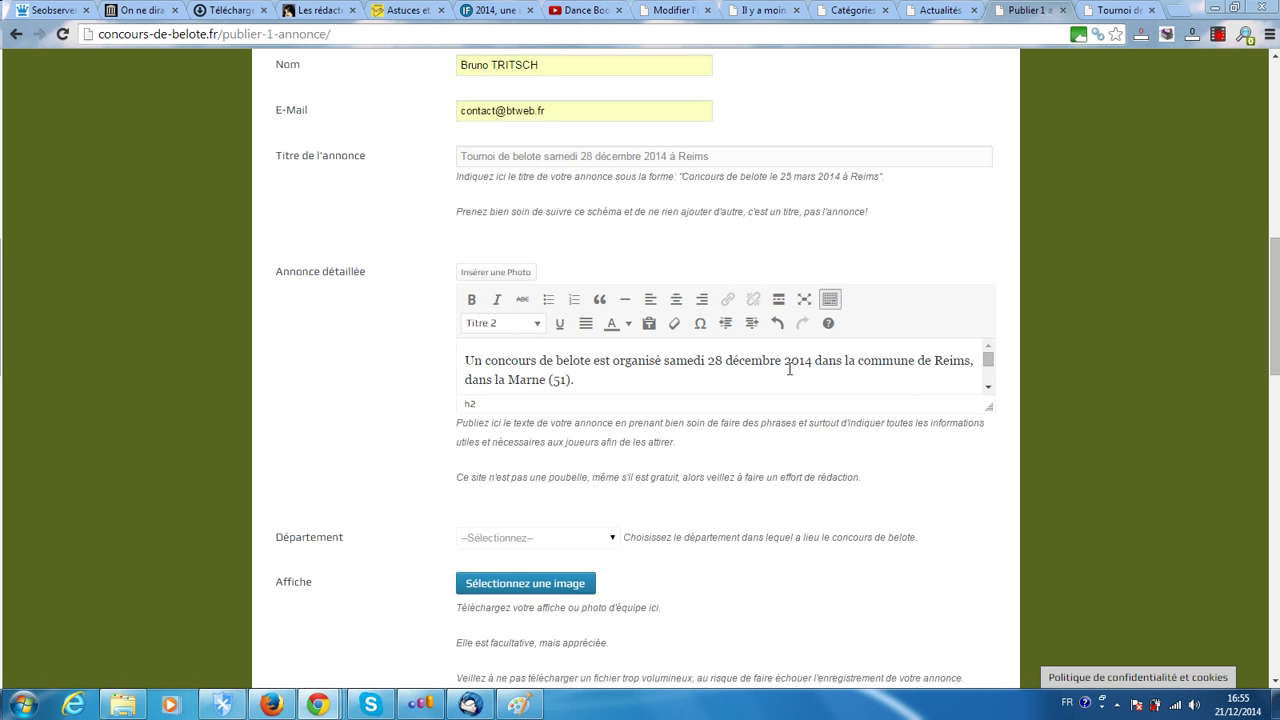
scroll(790, 370, up, 1)
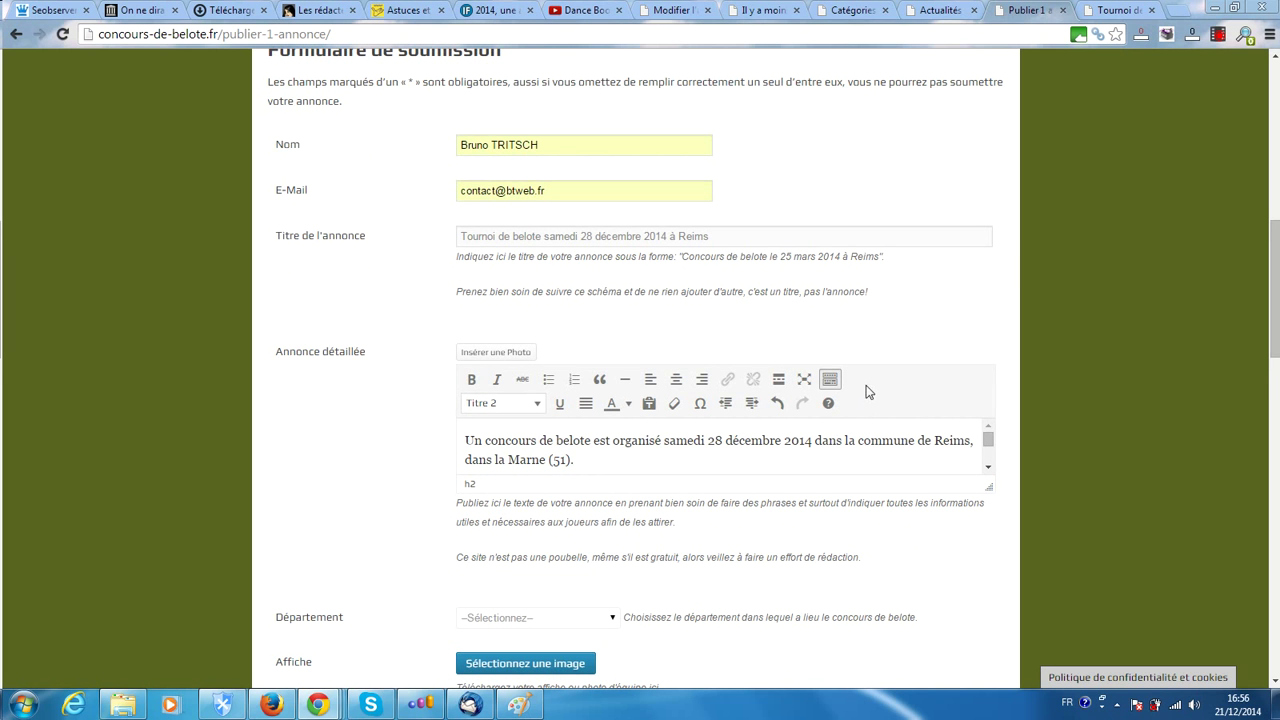
drag(1276, 262, 1277, 318)
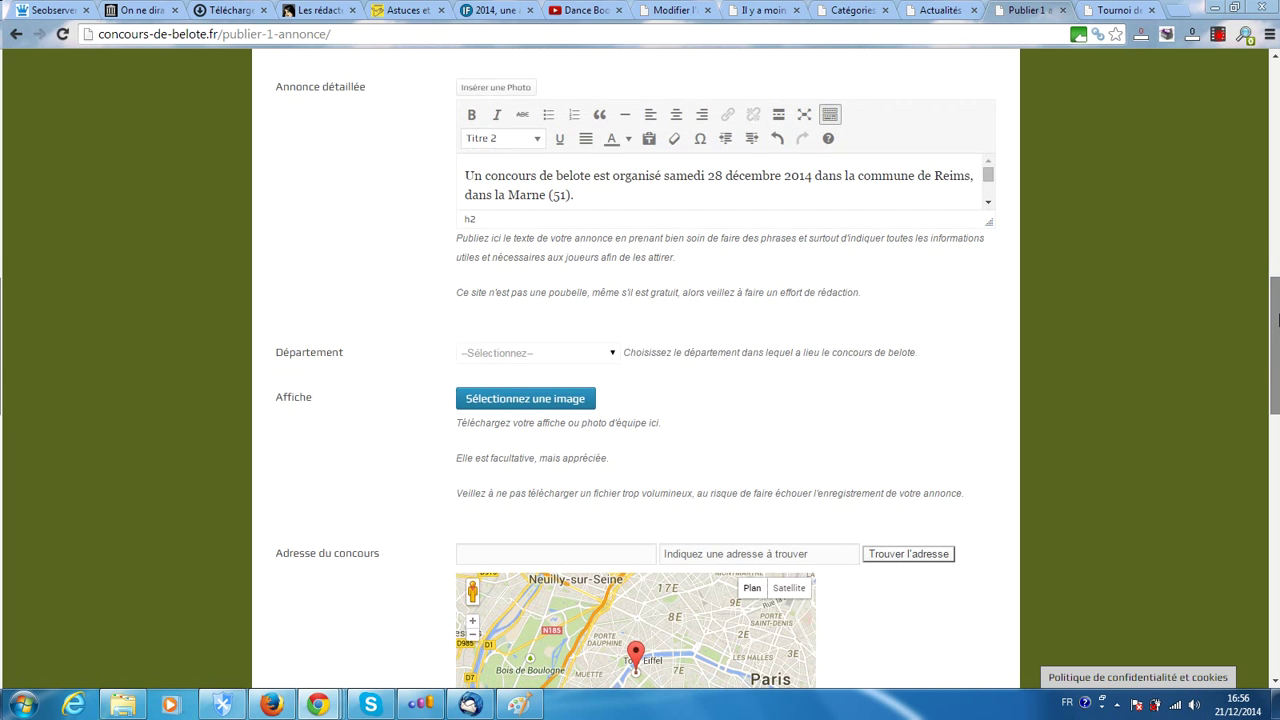
drag(989, 227, 989, 492)
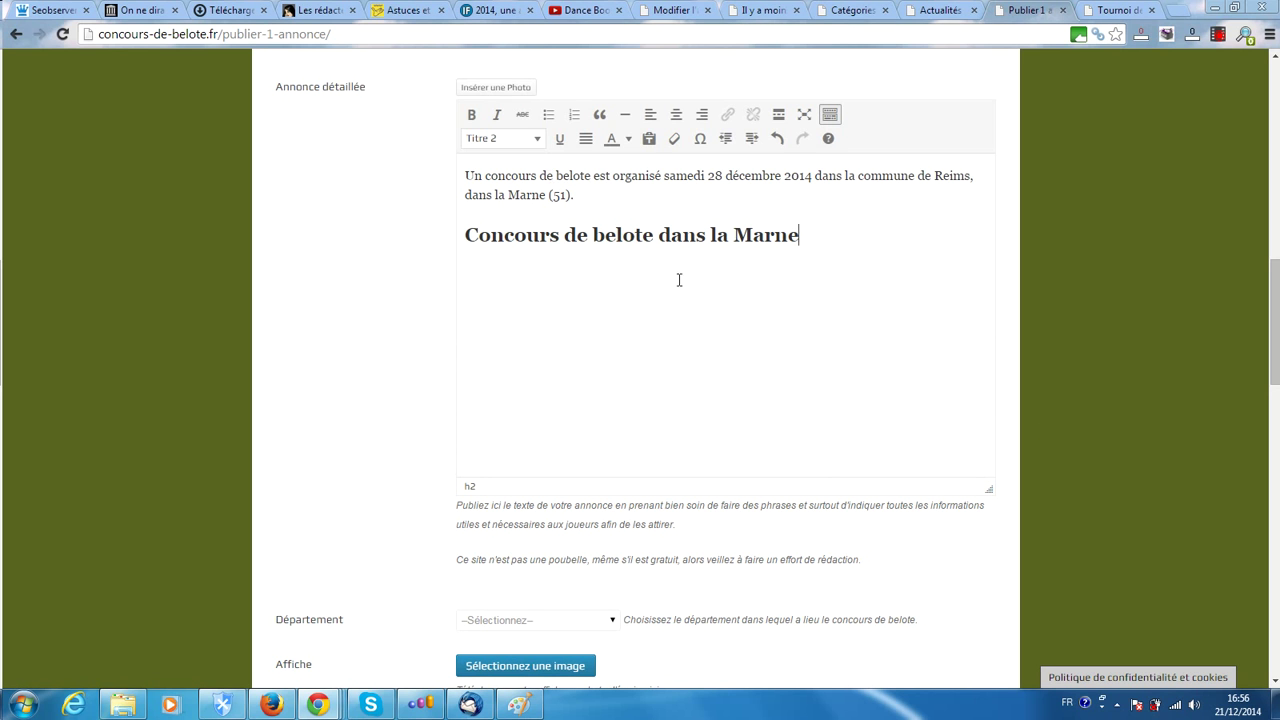
click(803, 117)
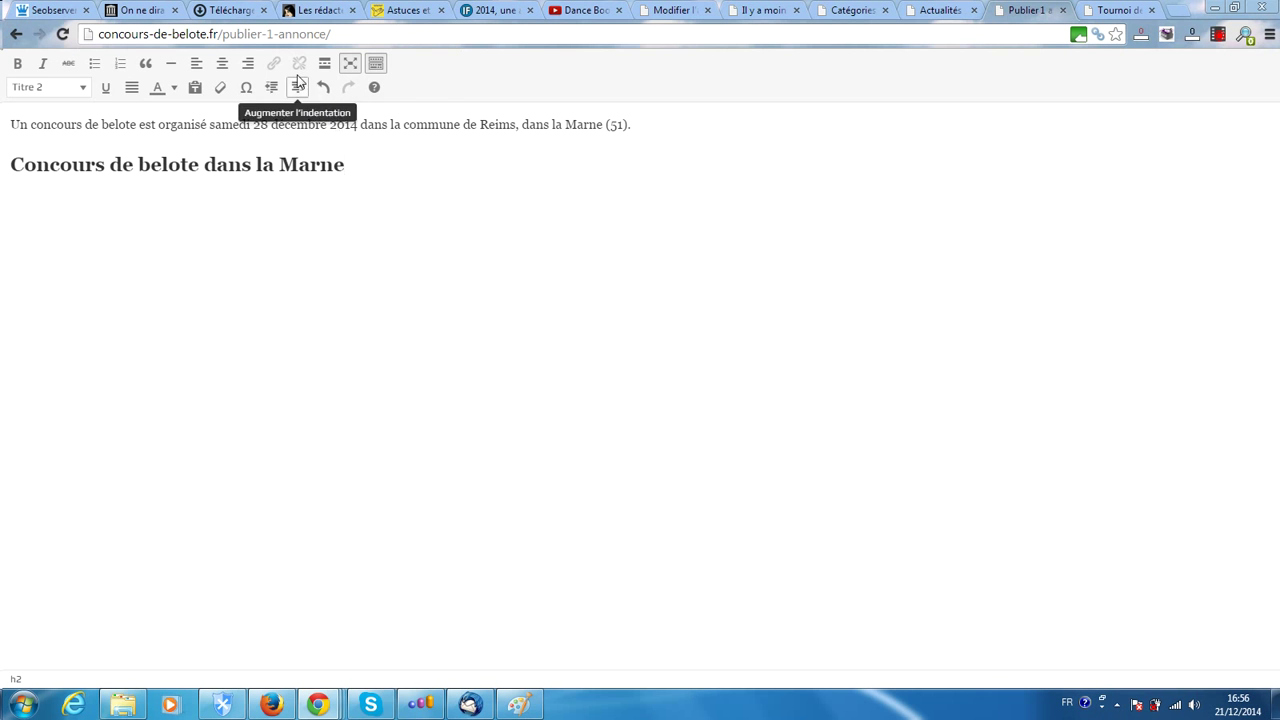
click(350, 63)
scroll(754, 264, down, 10)
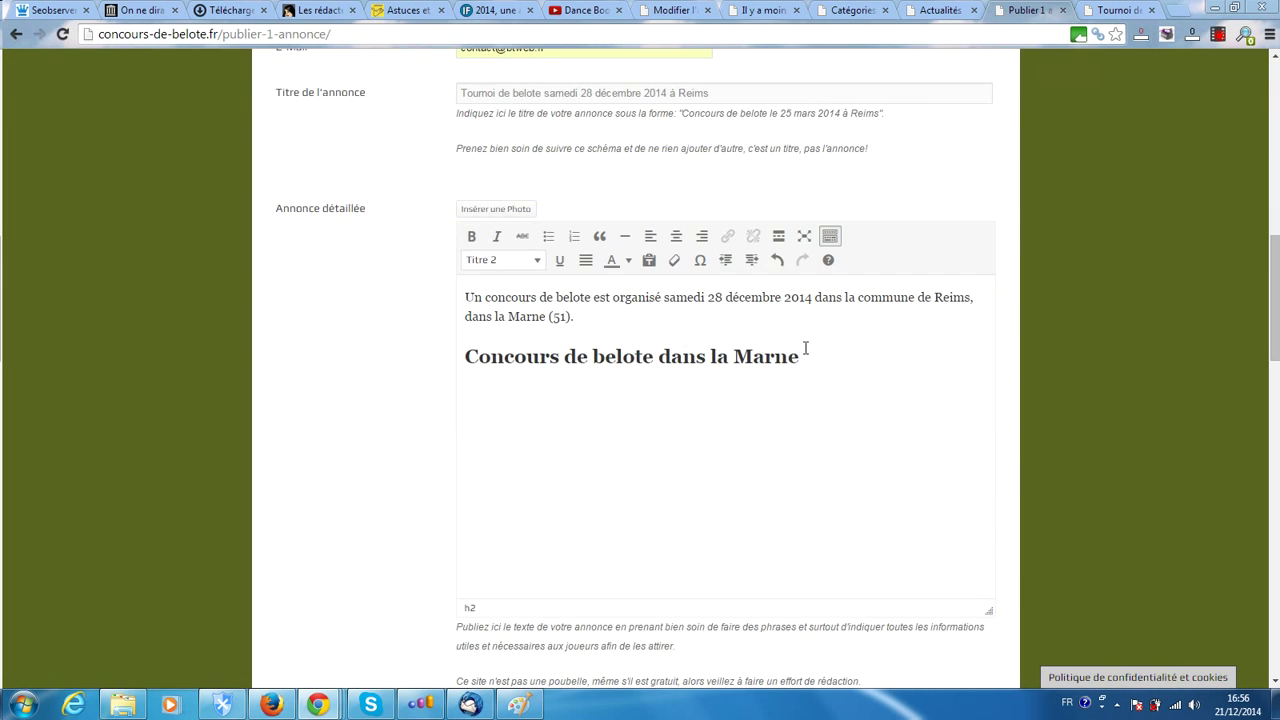
Add the paragraph 'Ce tournoi de belote aura lieu à la salle des fêtes.' below the heading
key(Return)
text(Ce tournoi de be lote)
key(BackSpace)
key(BackSpace)
key(BackSpace)
key(BackSpace)
text(lote)
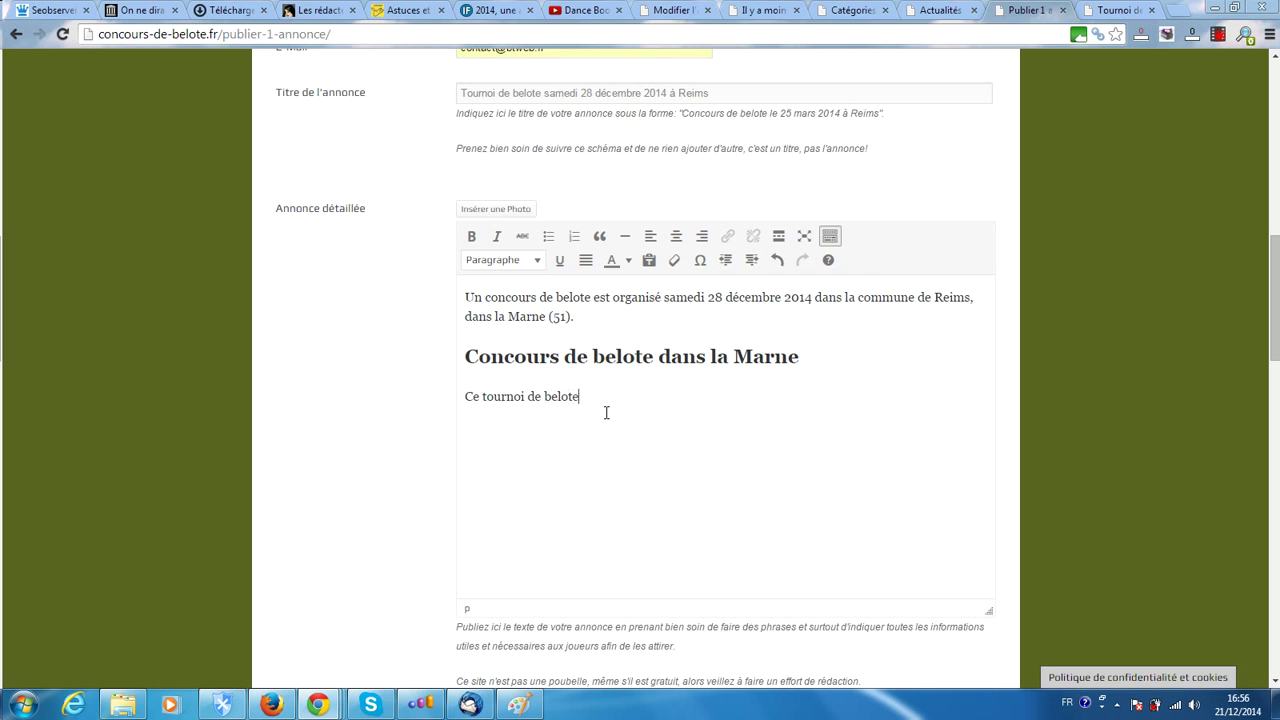
text( aura lieu à la salle des f)
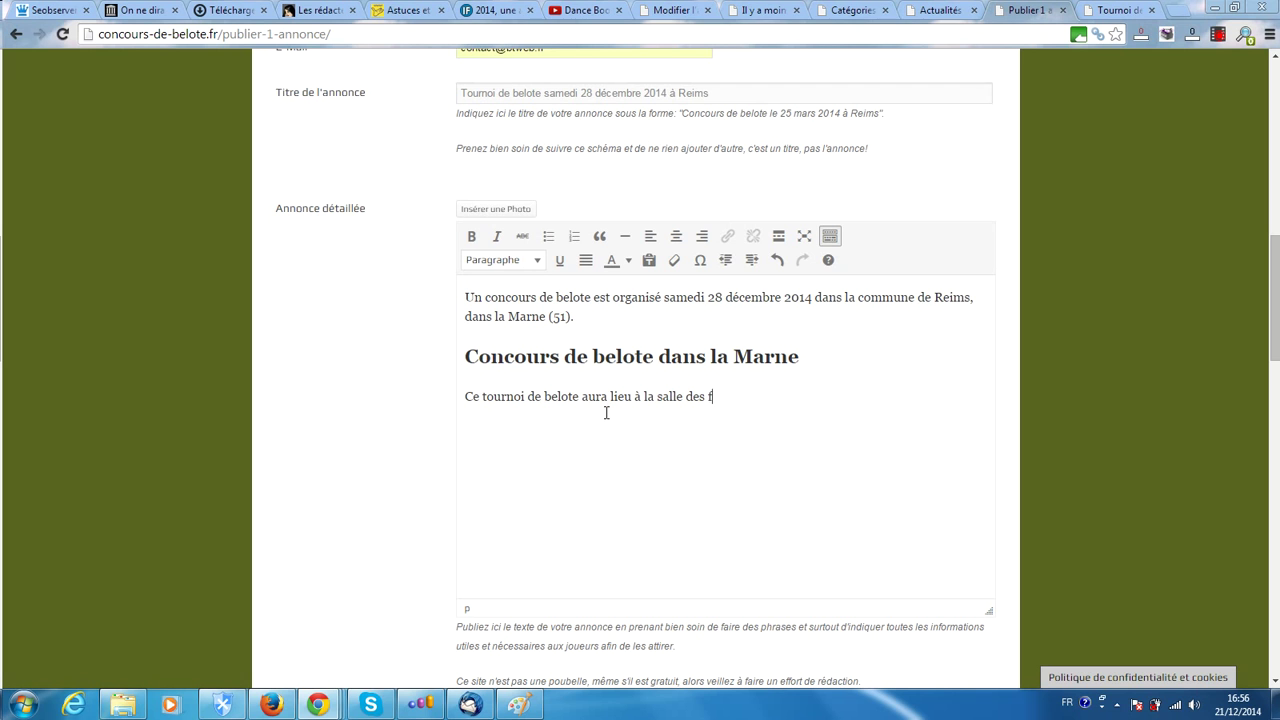
key(BackSpace)
key(BackSpace)
key(BackSpace)
text(s fête)
Add 'Parmi les lots, vous trouverez:', remove a trial bullet item, and start a numbered list
text(Par)
key(BackSpace)
text(rmi les lots, vous trouverez)
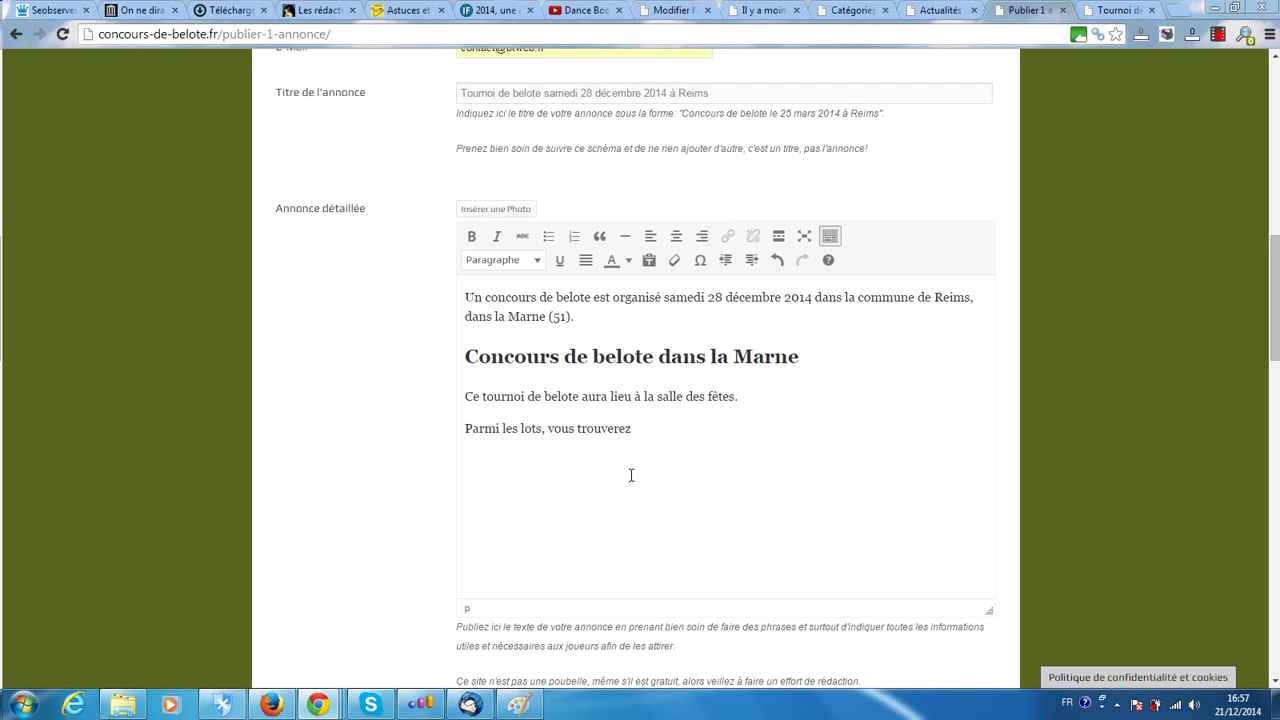
text(:)
key(Return)
click(548, 239)
click(548, 239)
key(BackSpace)
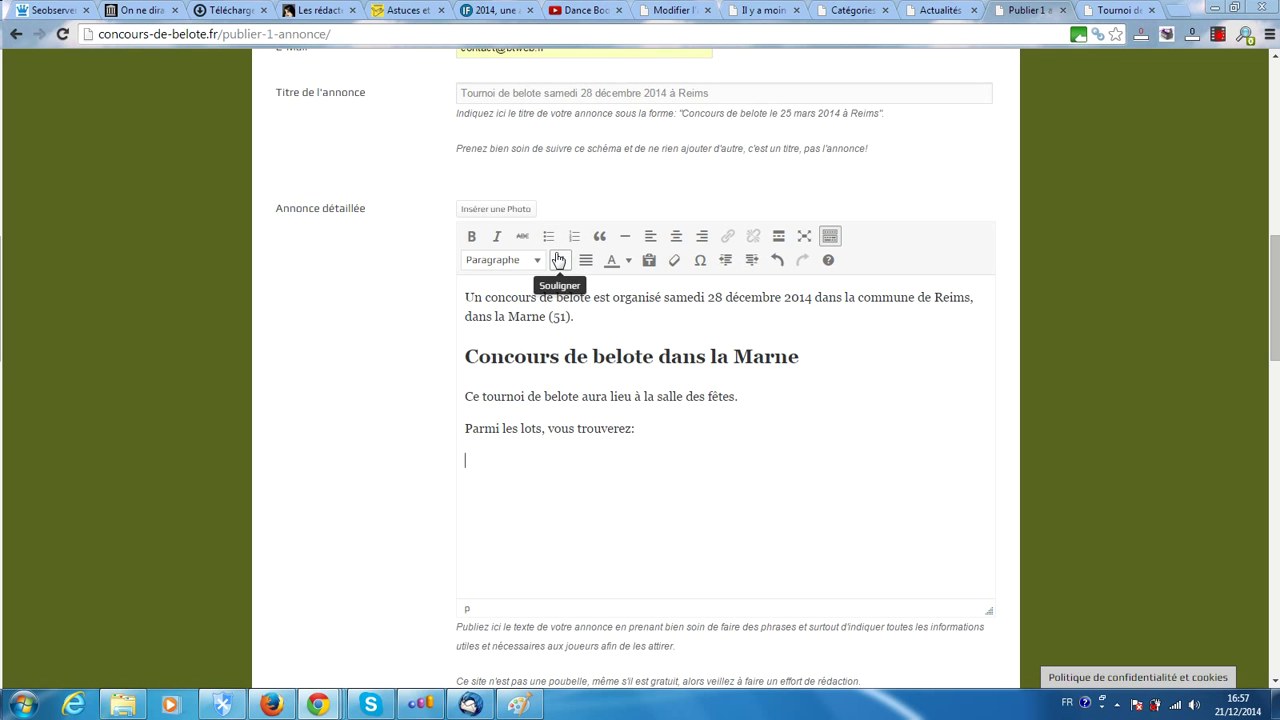
click(574, 236)
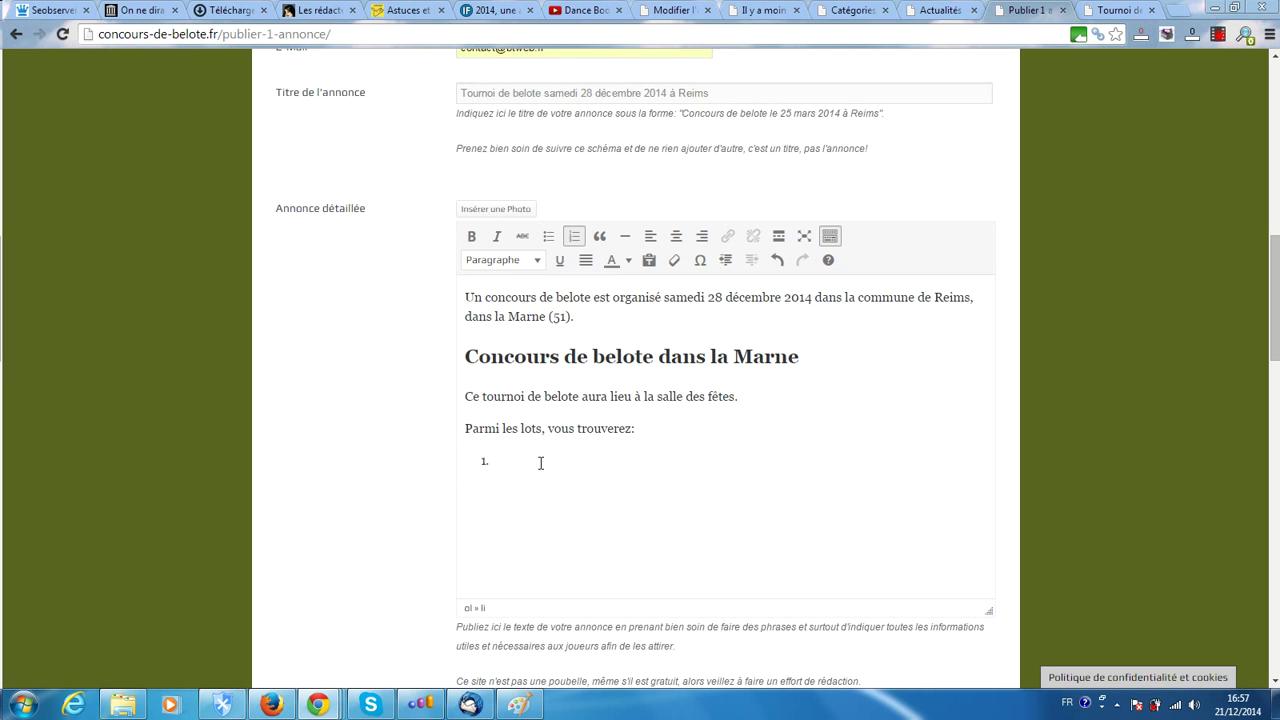
Enter the numbered prize items 'premier lot', 'second lot', 'troisième lot' and '...etc...'
text(premier lot)
key(Return)
text(second lot)
key(Return)
text(trpoi)
key(BackSpace)
key(BackSpace)
key(BackSpace)
text(oisième lot)
key(Return)
text(...etc..)
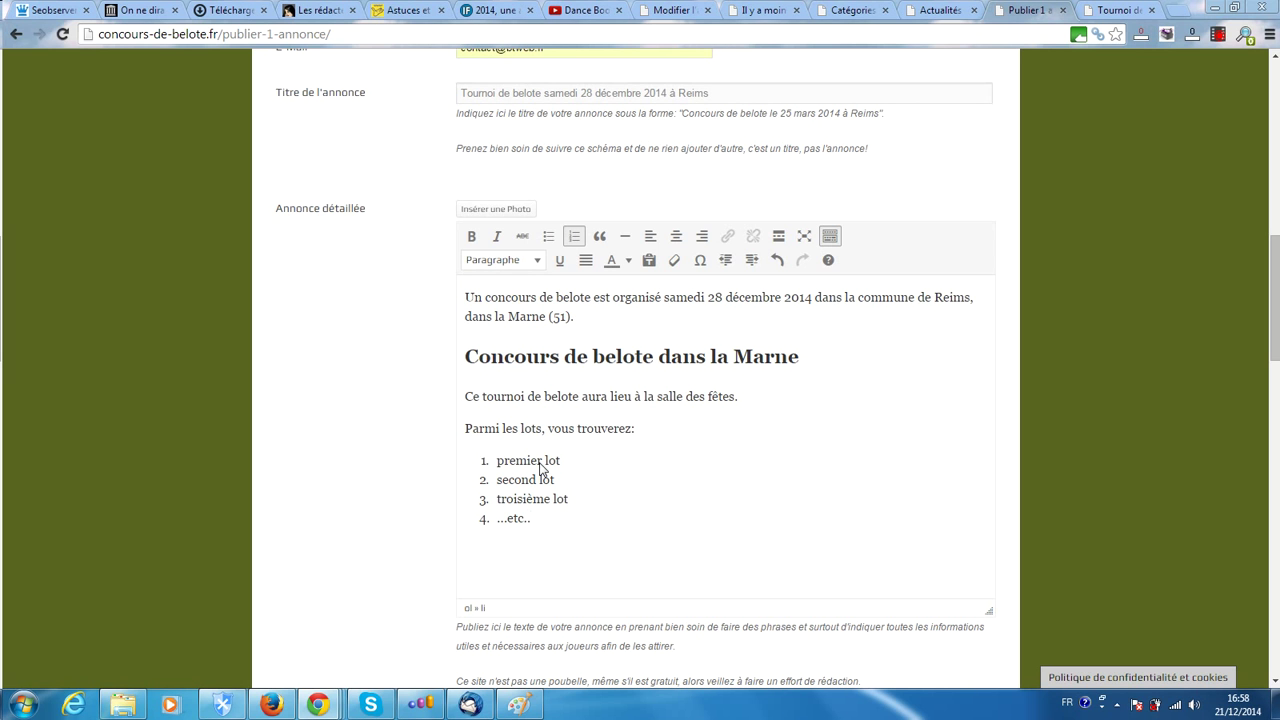
text(.)
scroll(543, 525, down, 1)
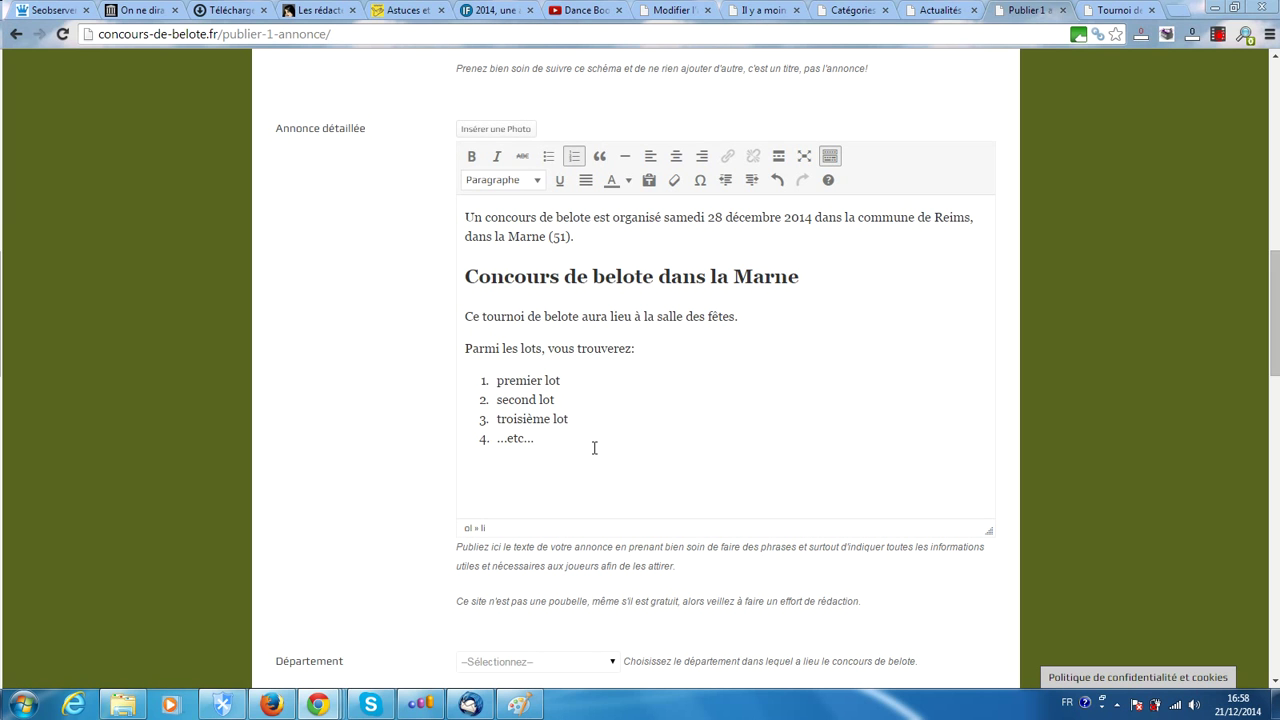
Leave the prize list and type 'Suite' as a new plain paragraph beneath it
key(Return)
key(Return)
scroll(640, 465, down, 1)
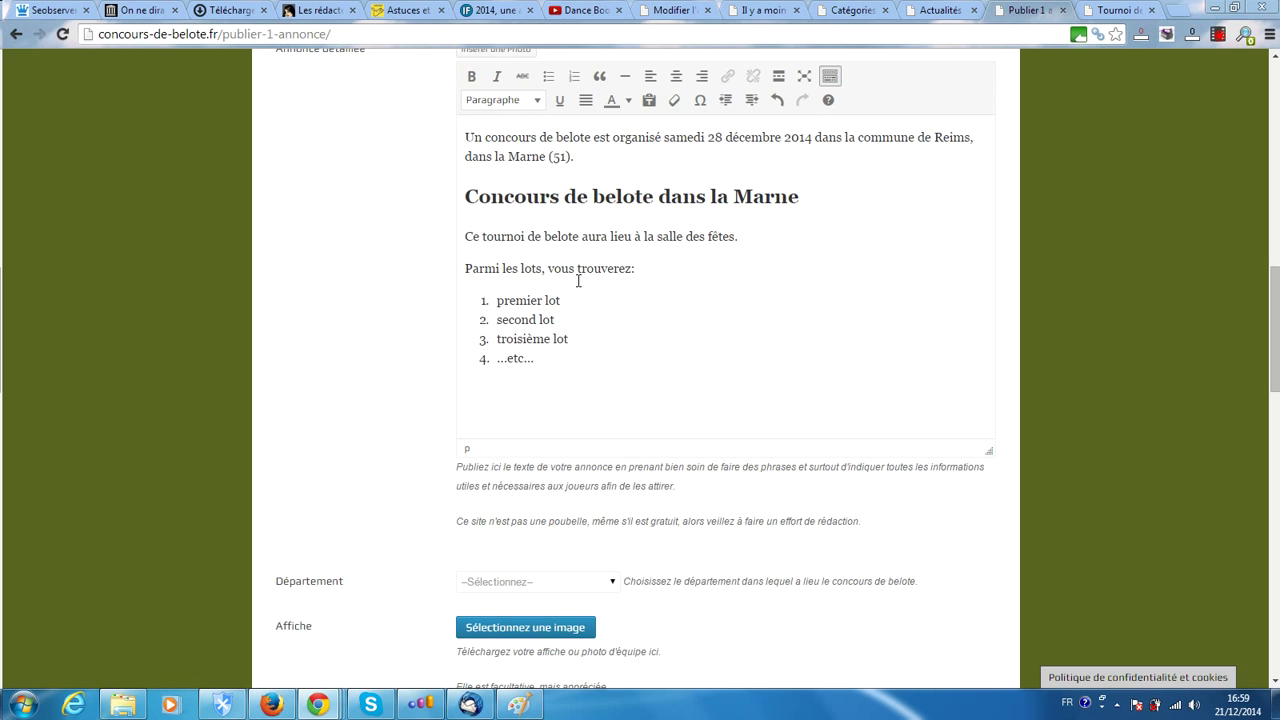
scroll(572, 273, up, 1)
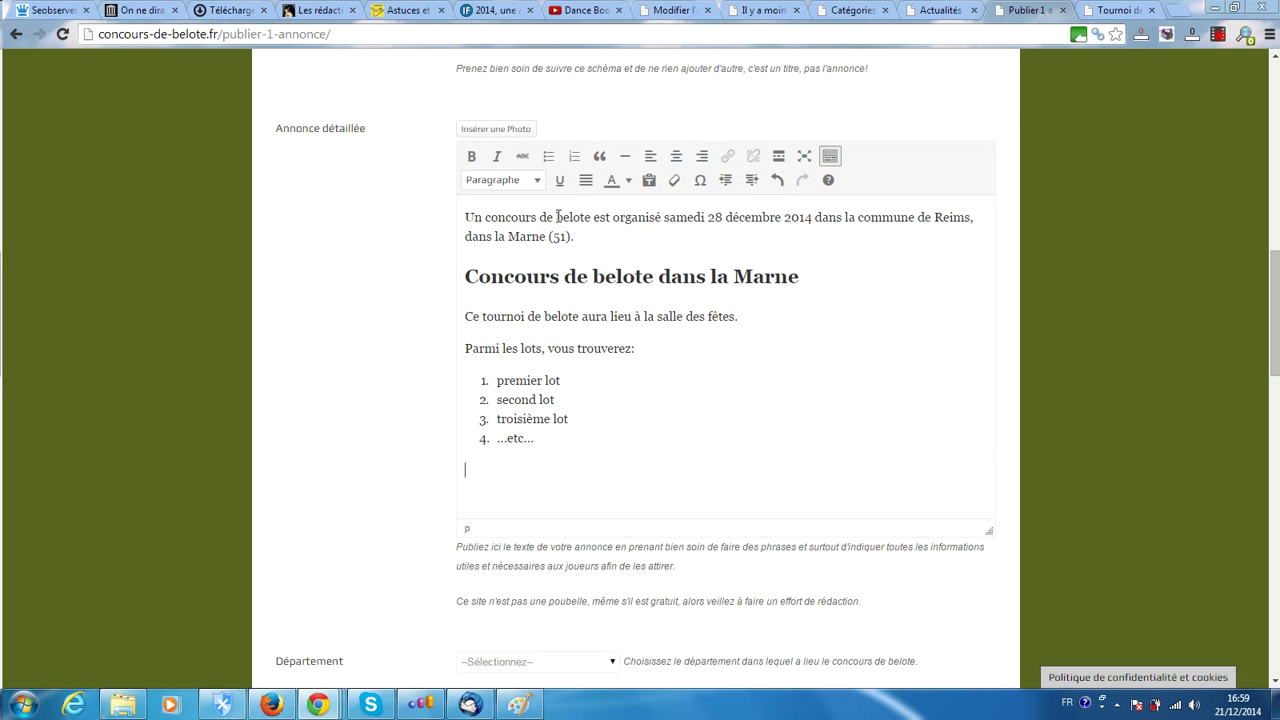
scroll(607, 264, up, 1)
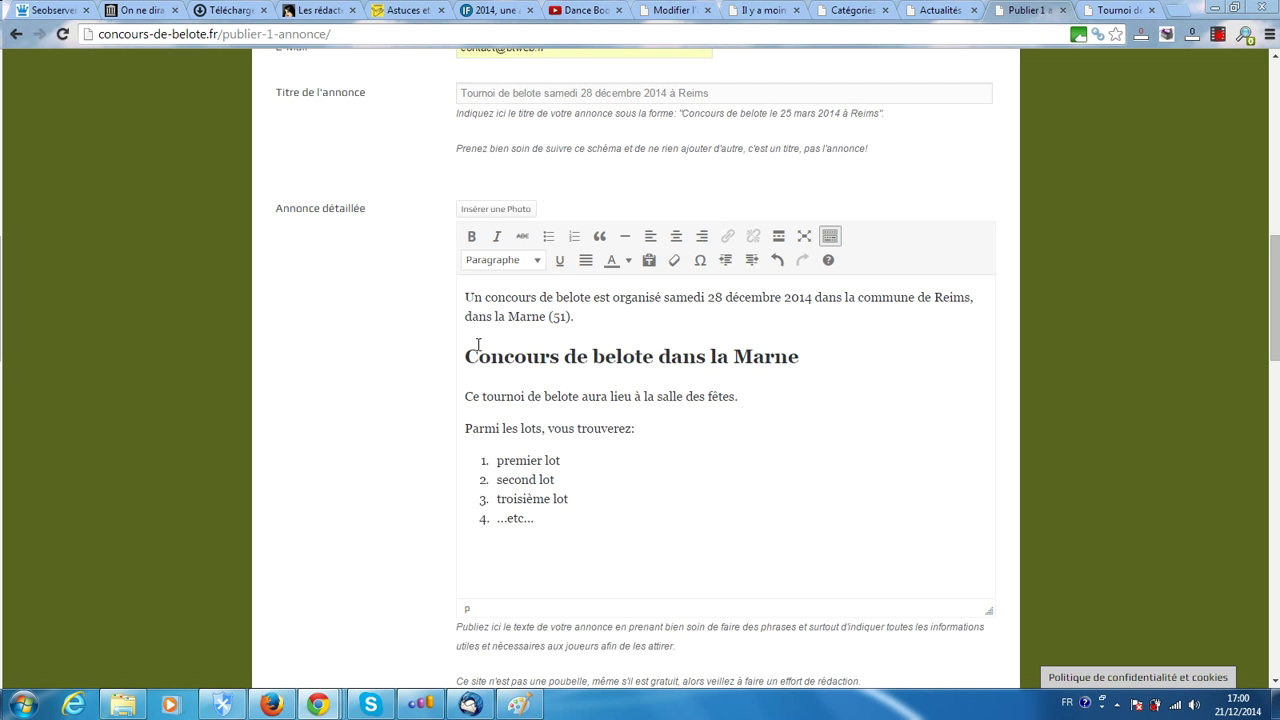
text(Suite)
scroll(614, 557, down, 3)
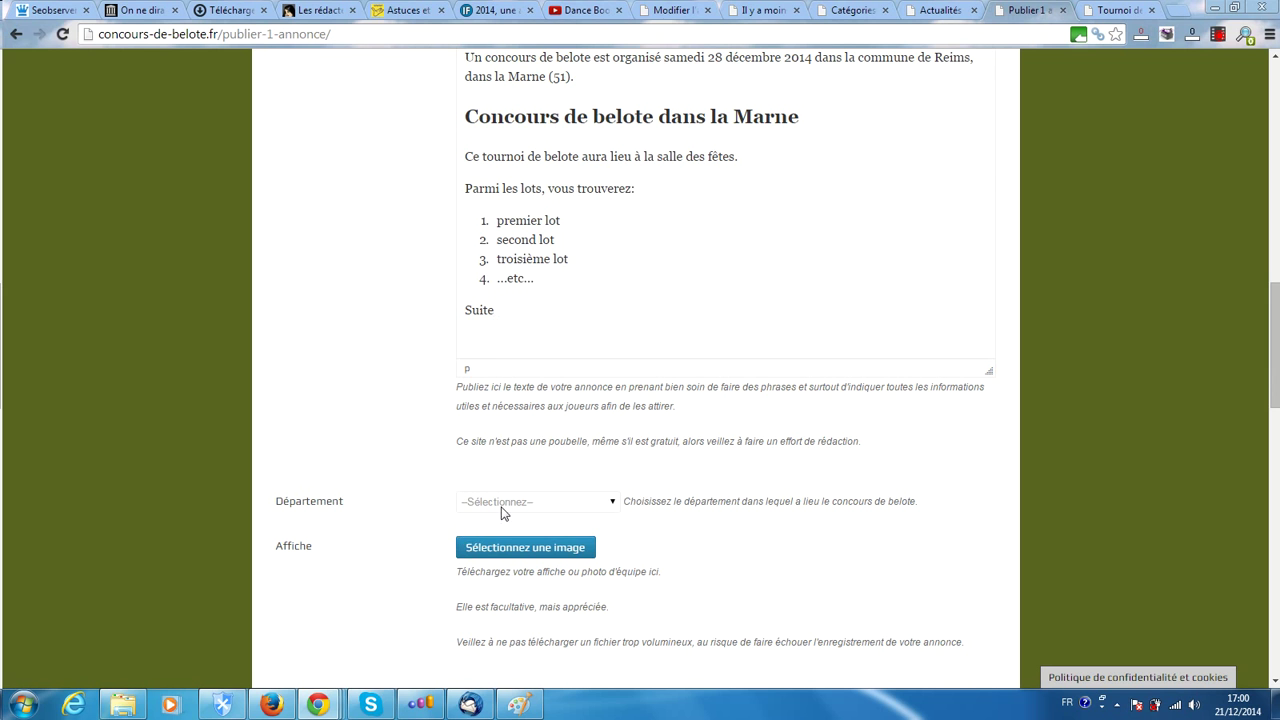
Choose Marne (51) from the Département dropdown list
click(502, 508)
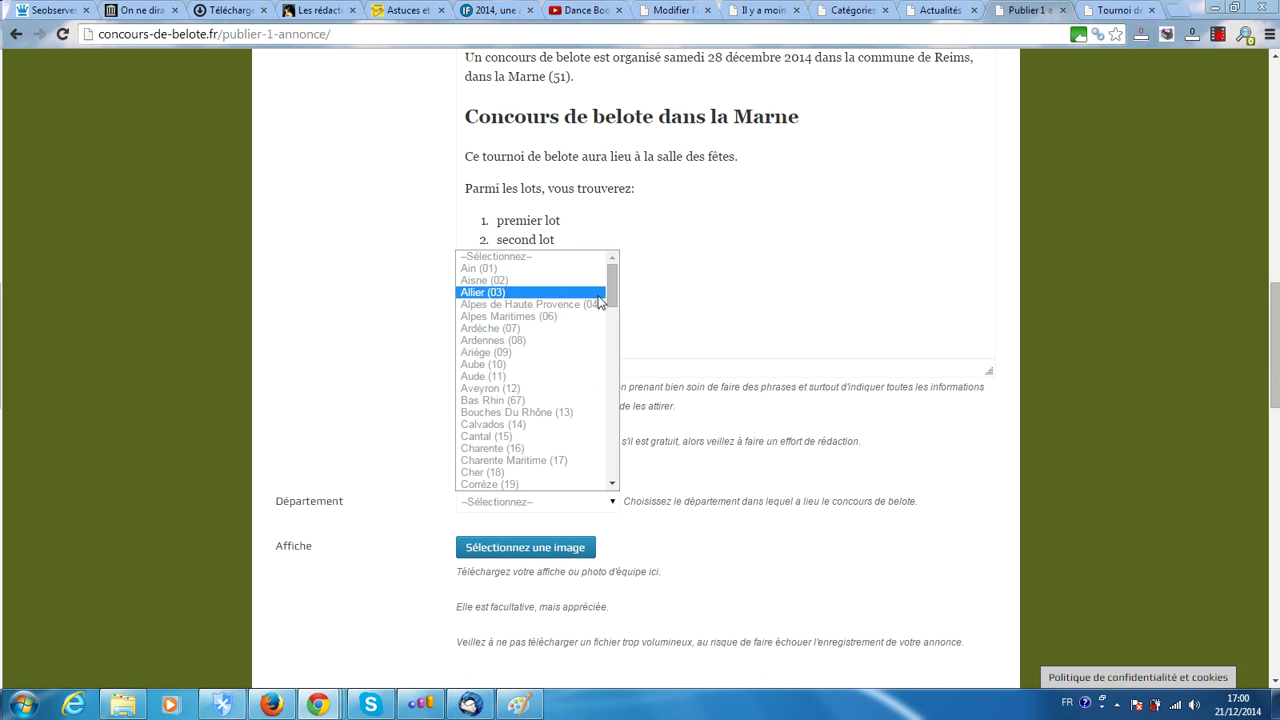
drag(613, 295, 610, 438)
drag(605, 438, 605, 467)
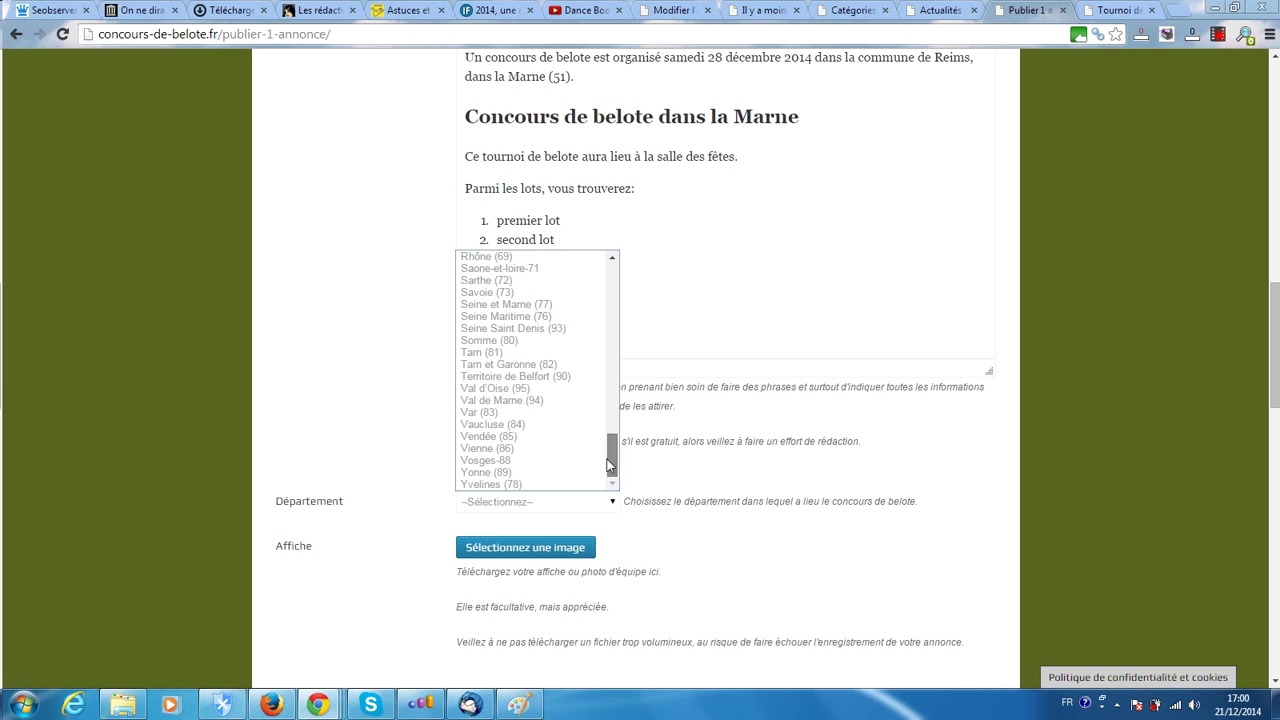
drag(607, 459, 609, 389)
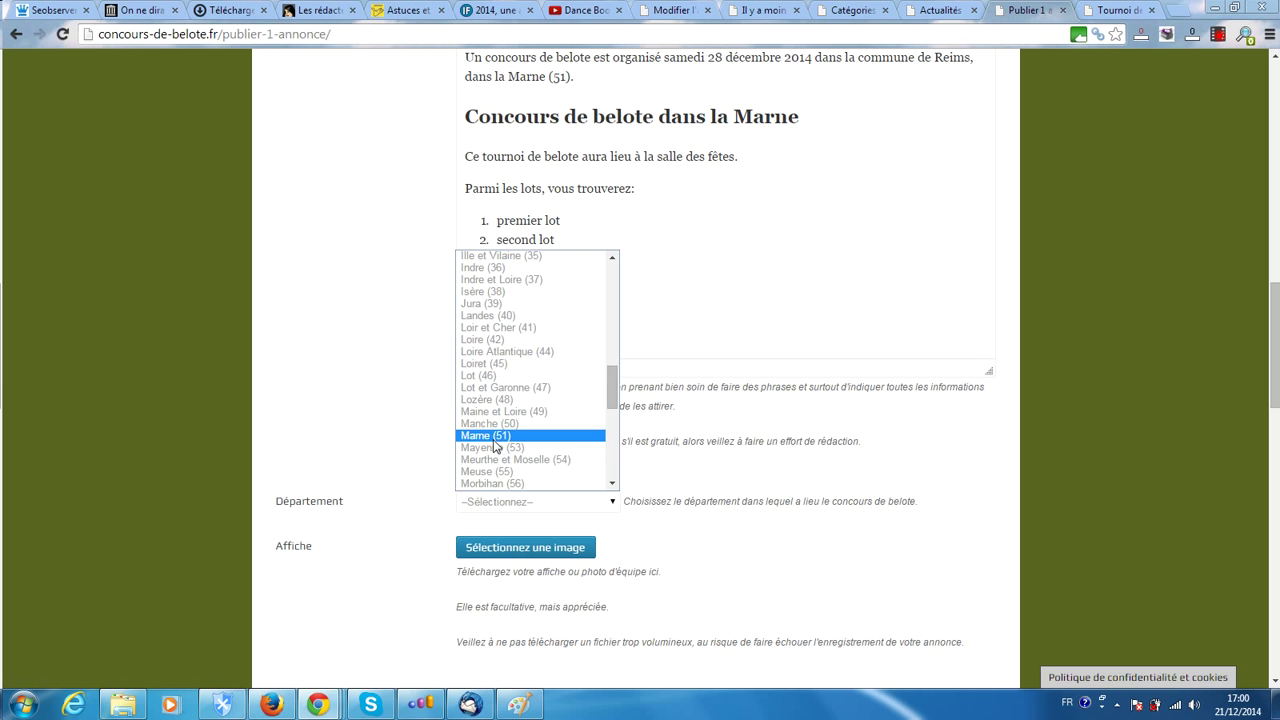
click(494, 437)
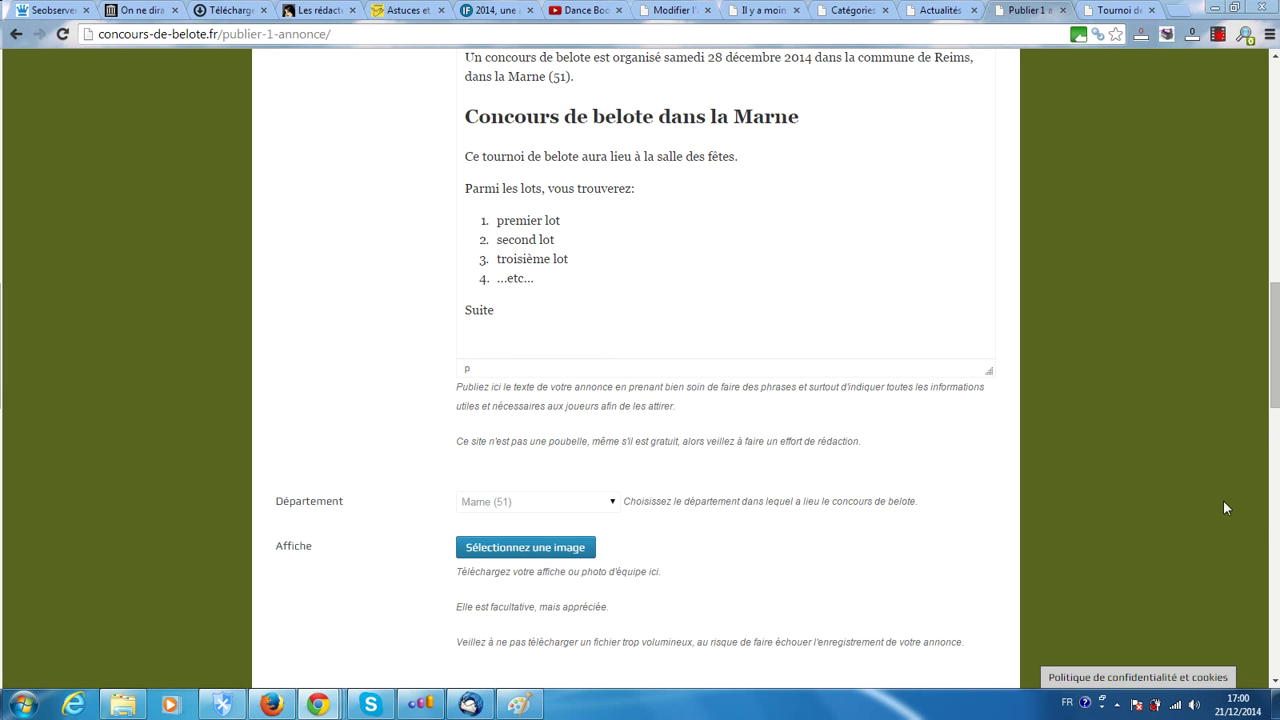
drag(1275, 328, 1275, 403)
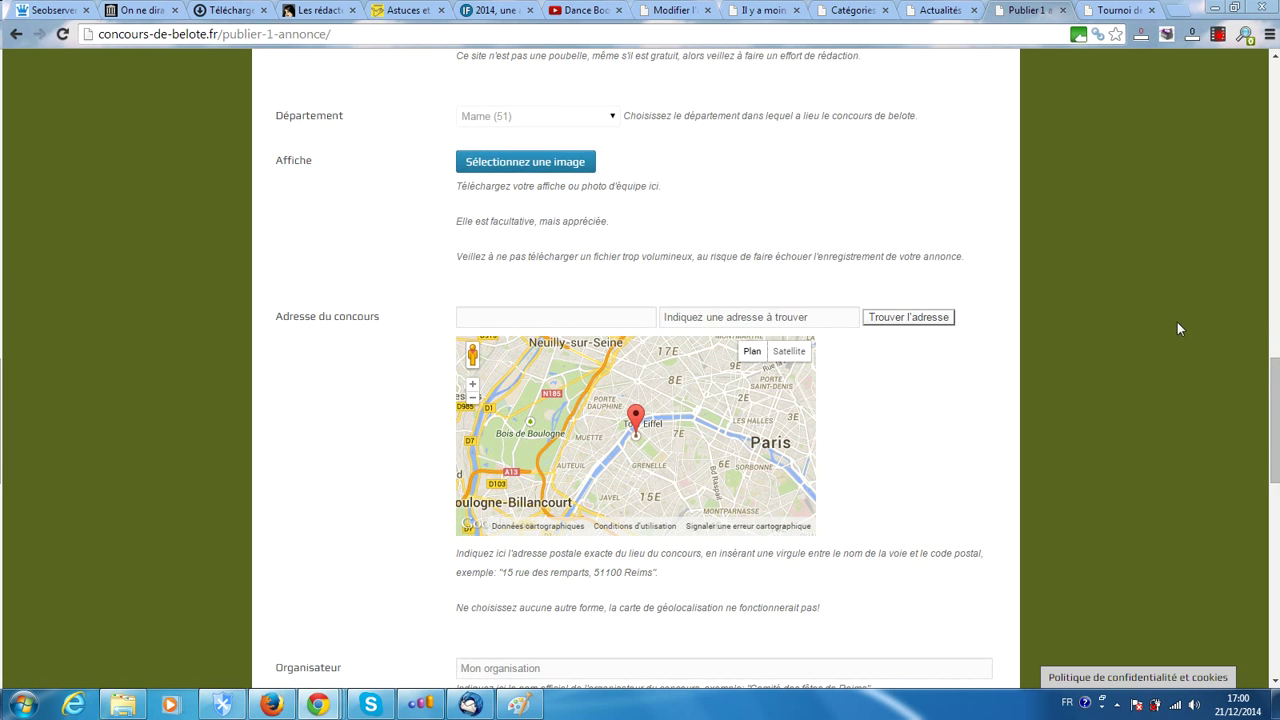
drag(1275, 420, 1275, 380)
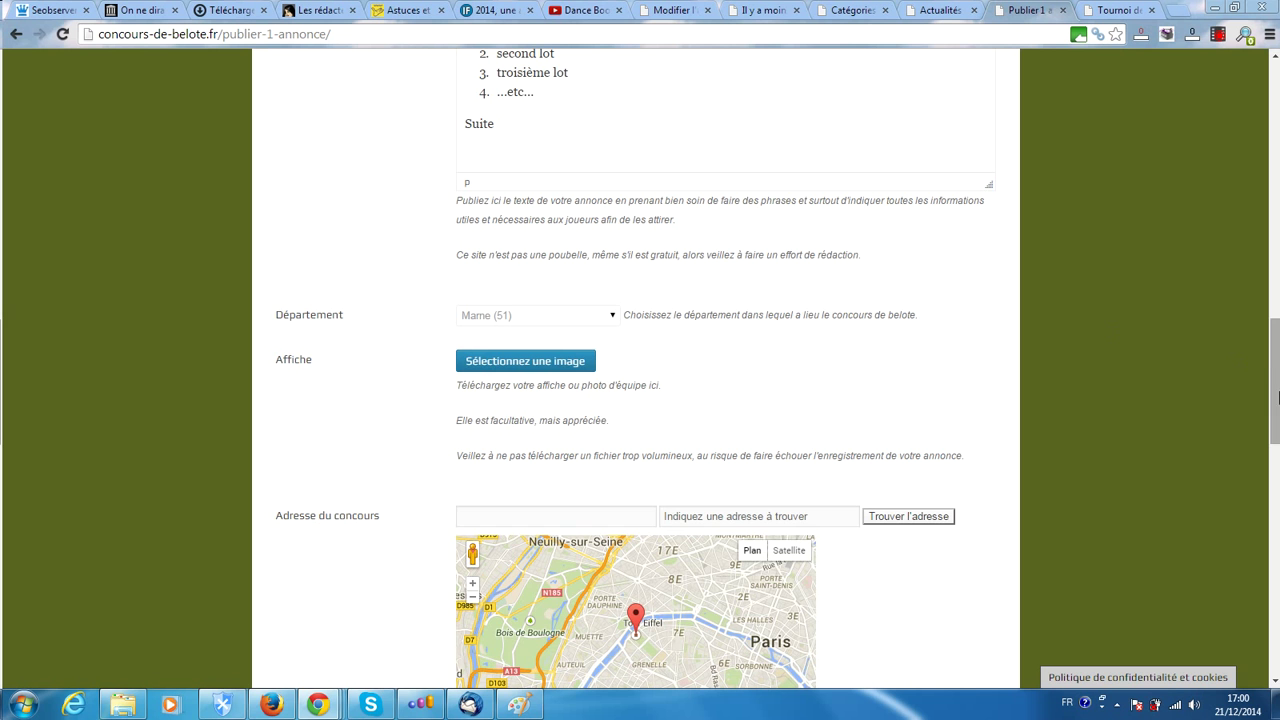
drag(1275, 380, 1236, 305)
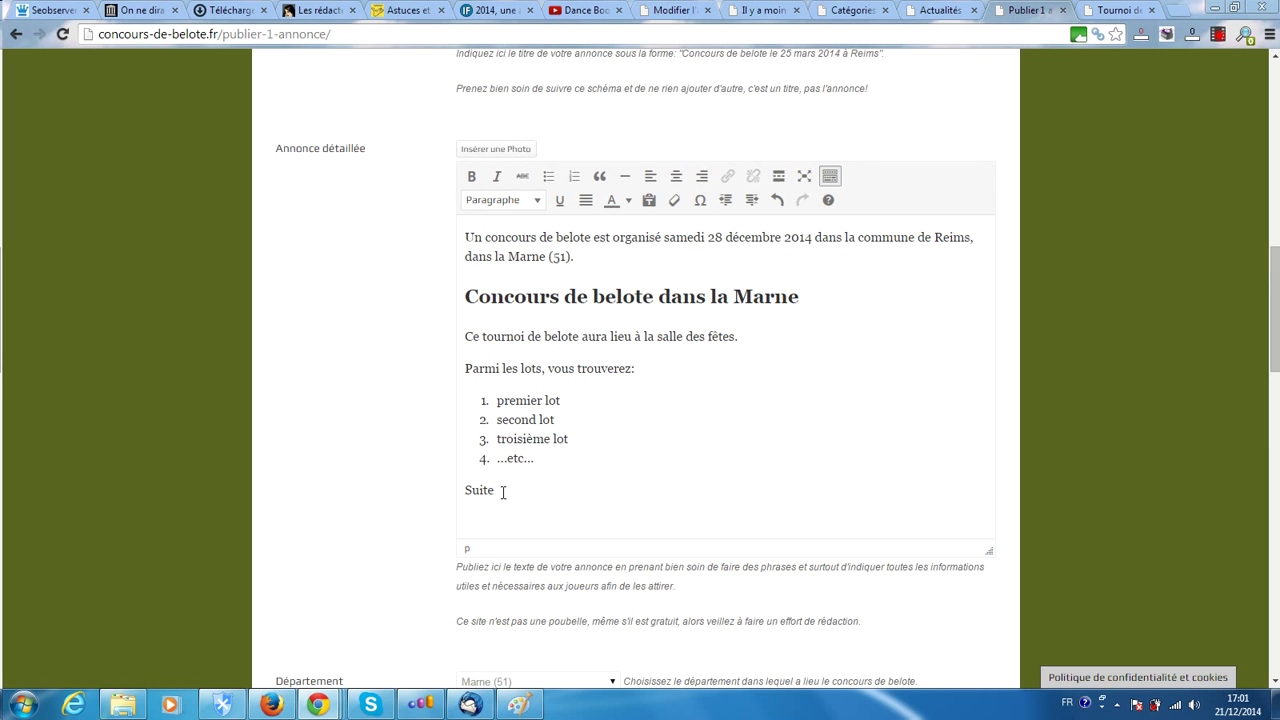
Add a new line after the prize list and insert the photo affiche 1 there
click(560, 462)
key(Return)
key(Return)
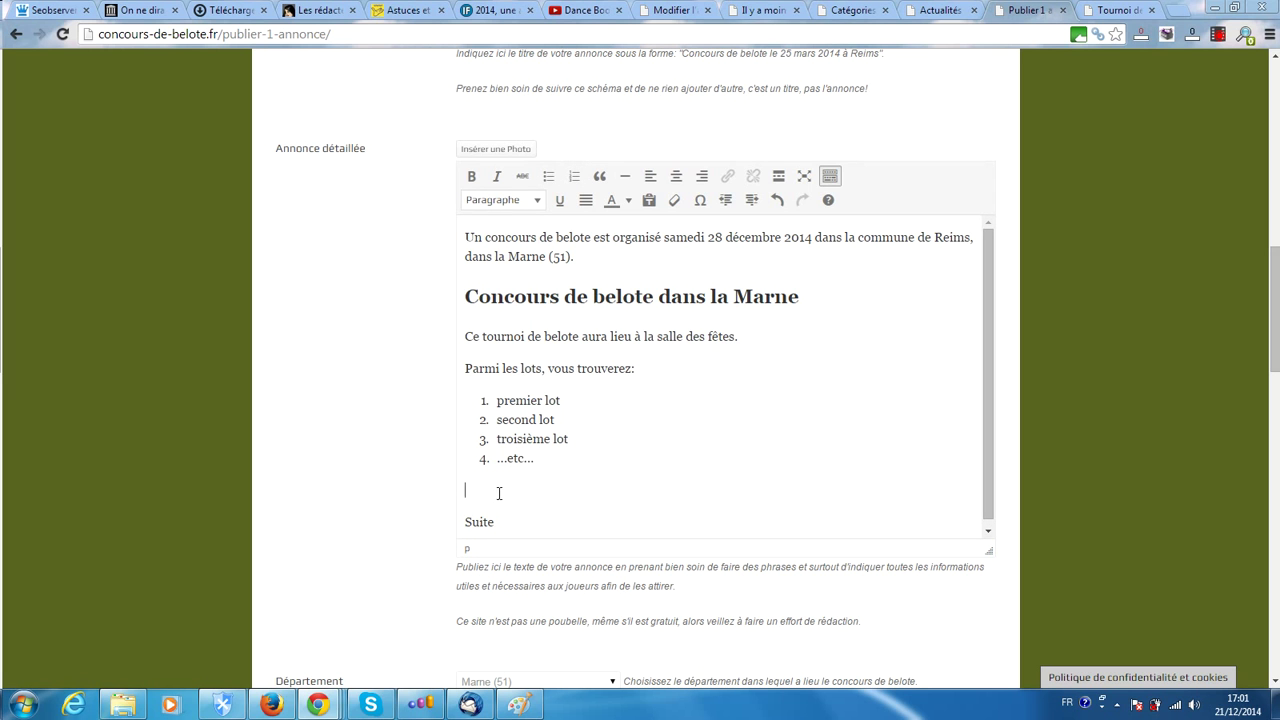
click(485, 152)
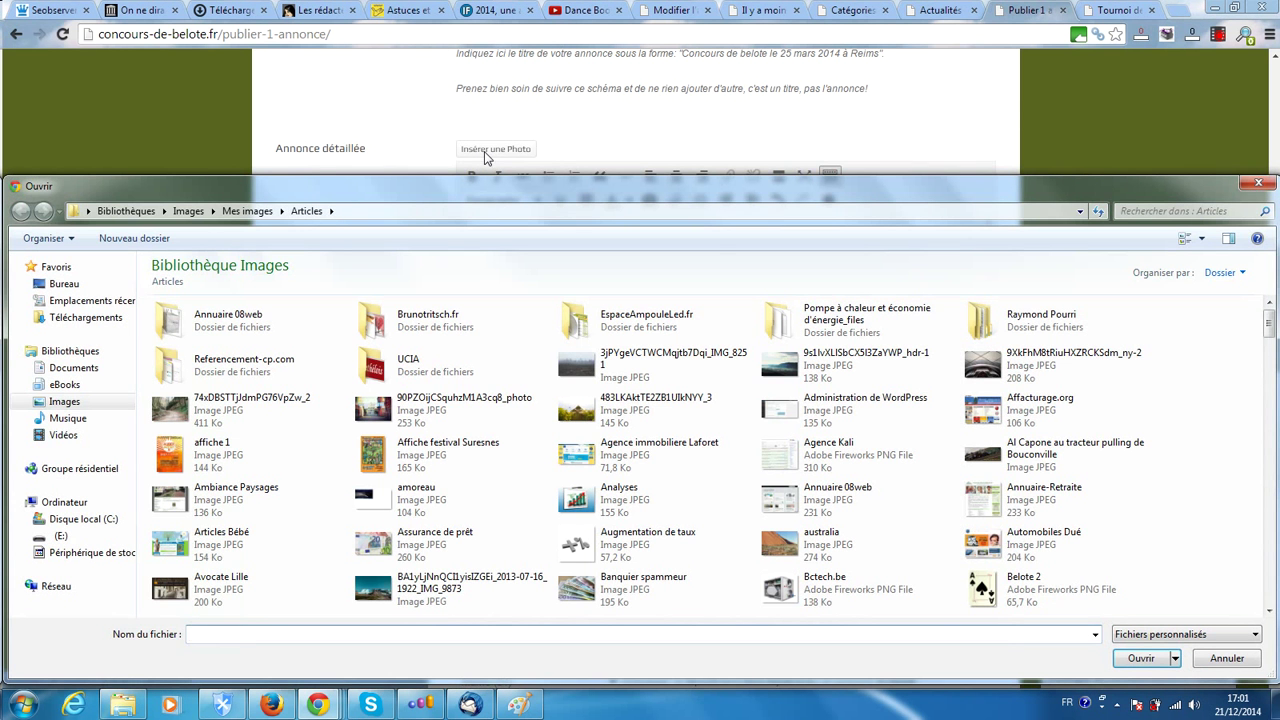
double_click(168, 457)
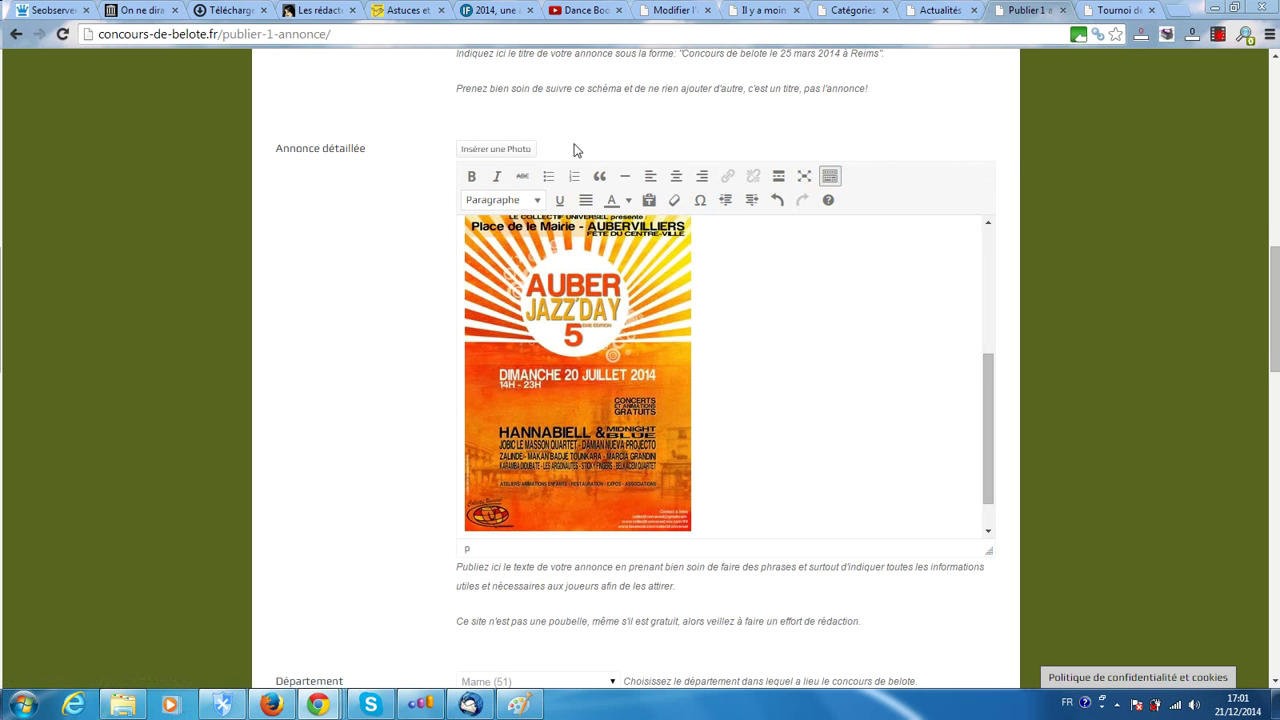
scroll(828, 357, up, 3)
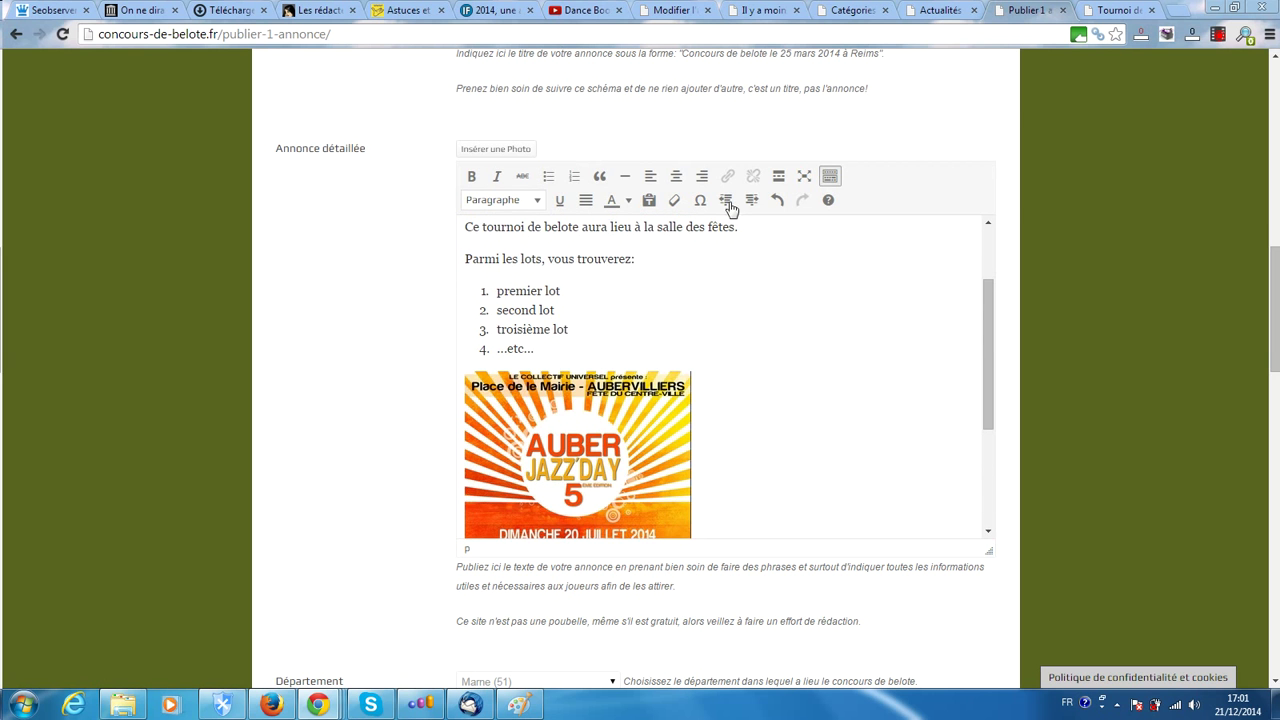
click(1117, 12)
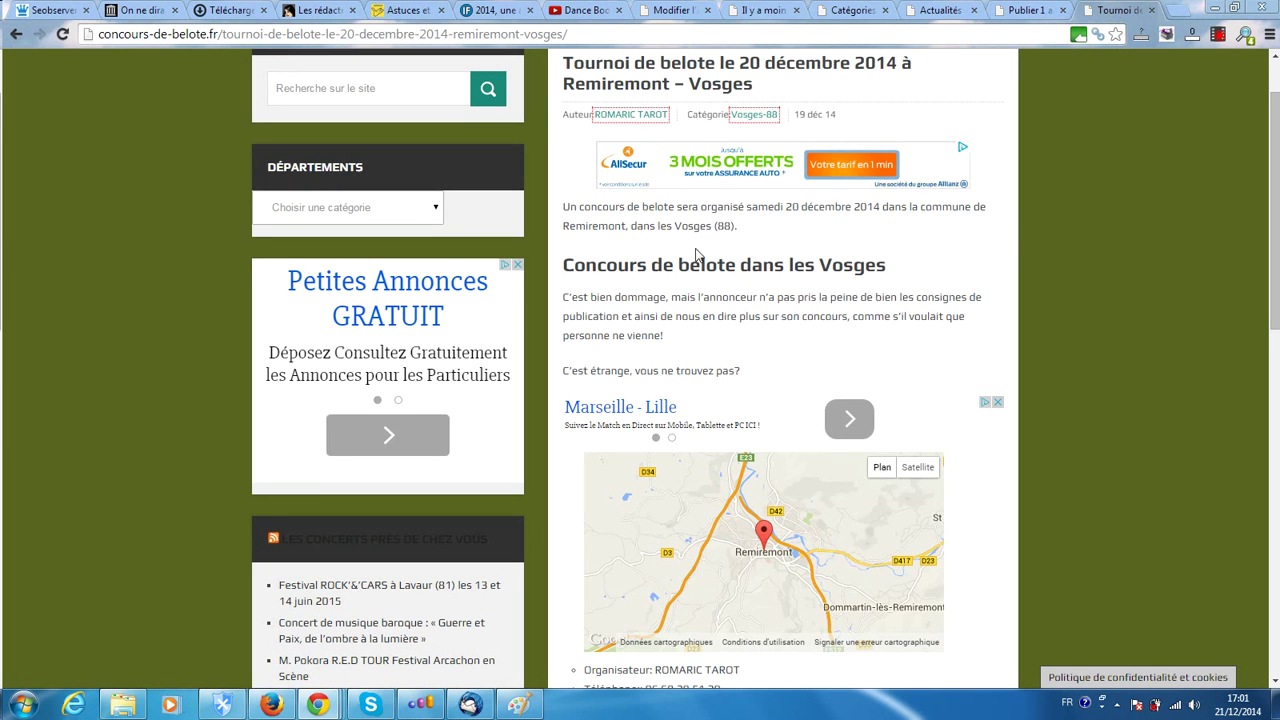
scroll(669, 385, down, 3)
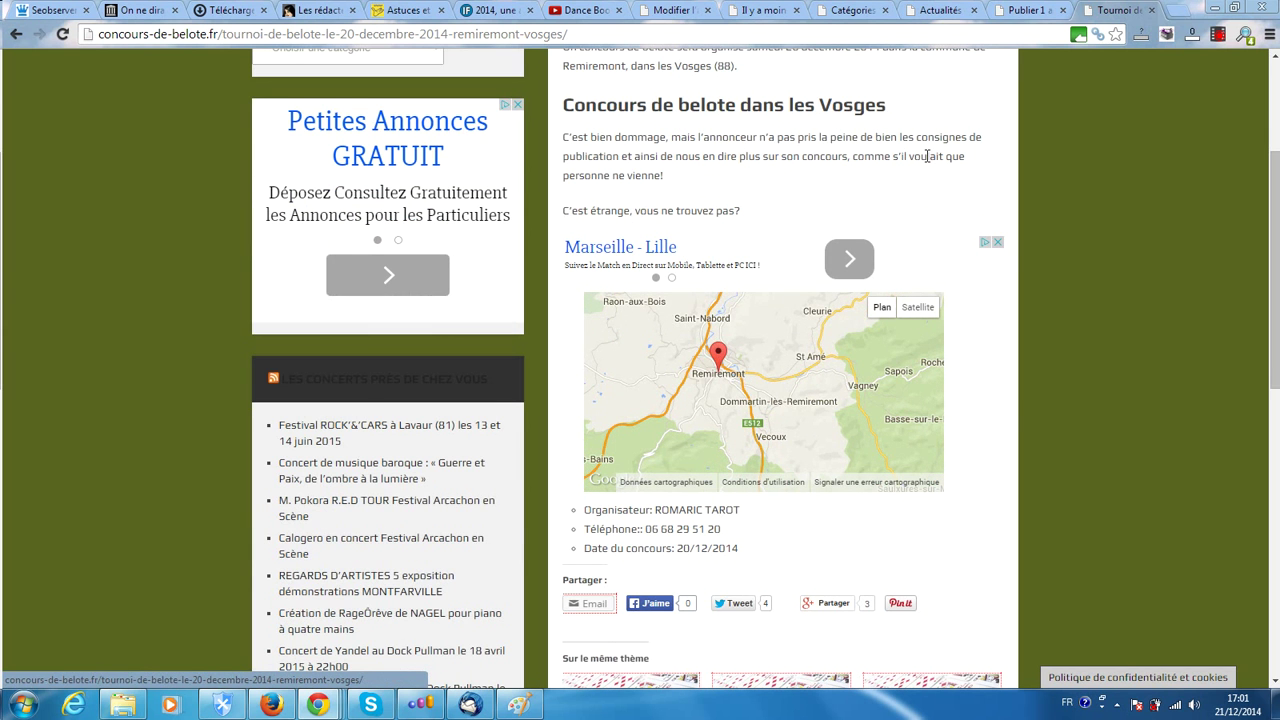
click(1017, 9)
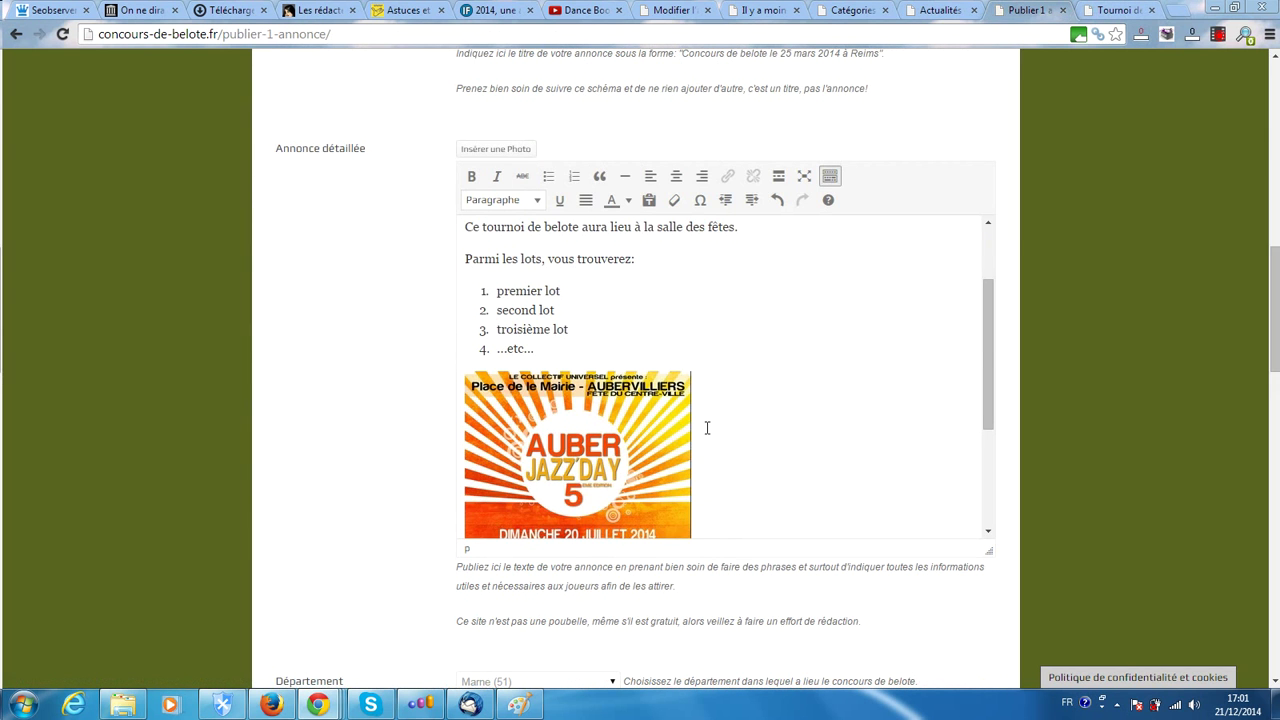
drag(987, 345, 994, 393)
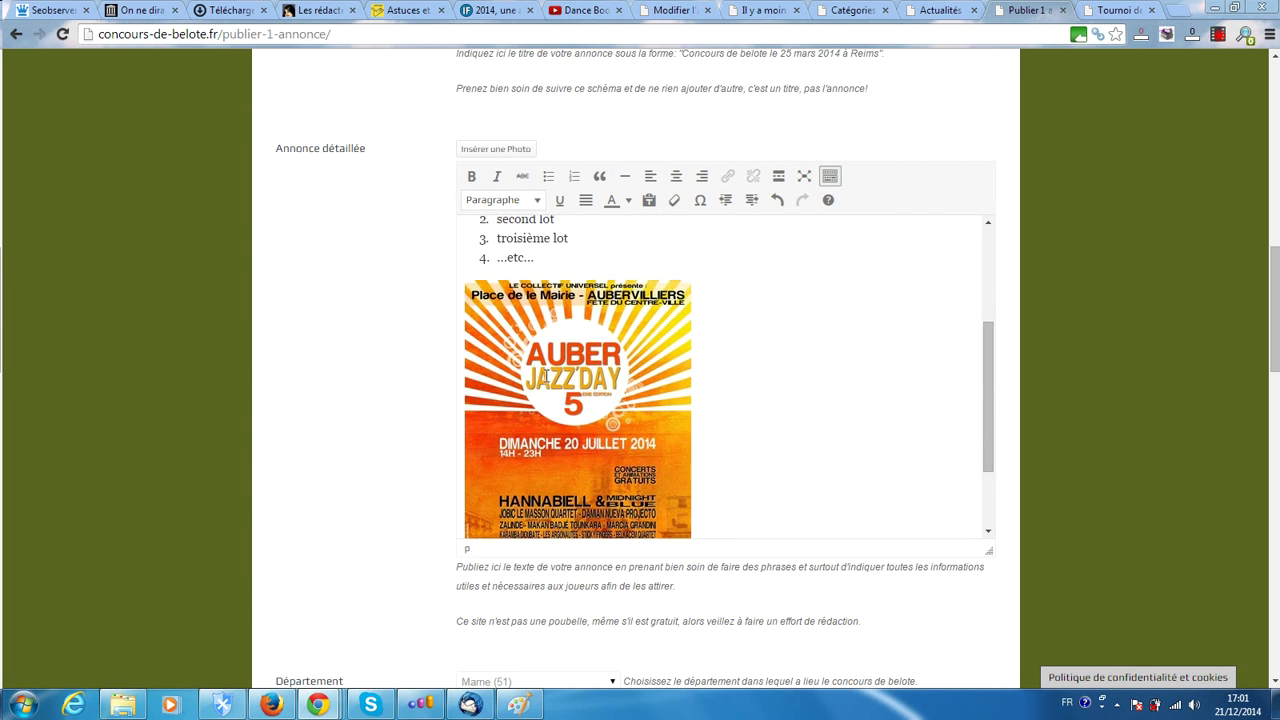
click(551, 367)
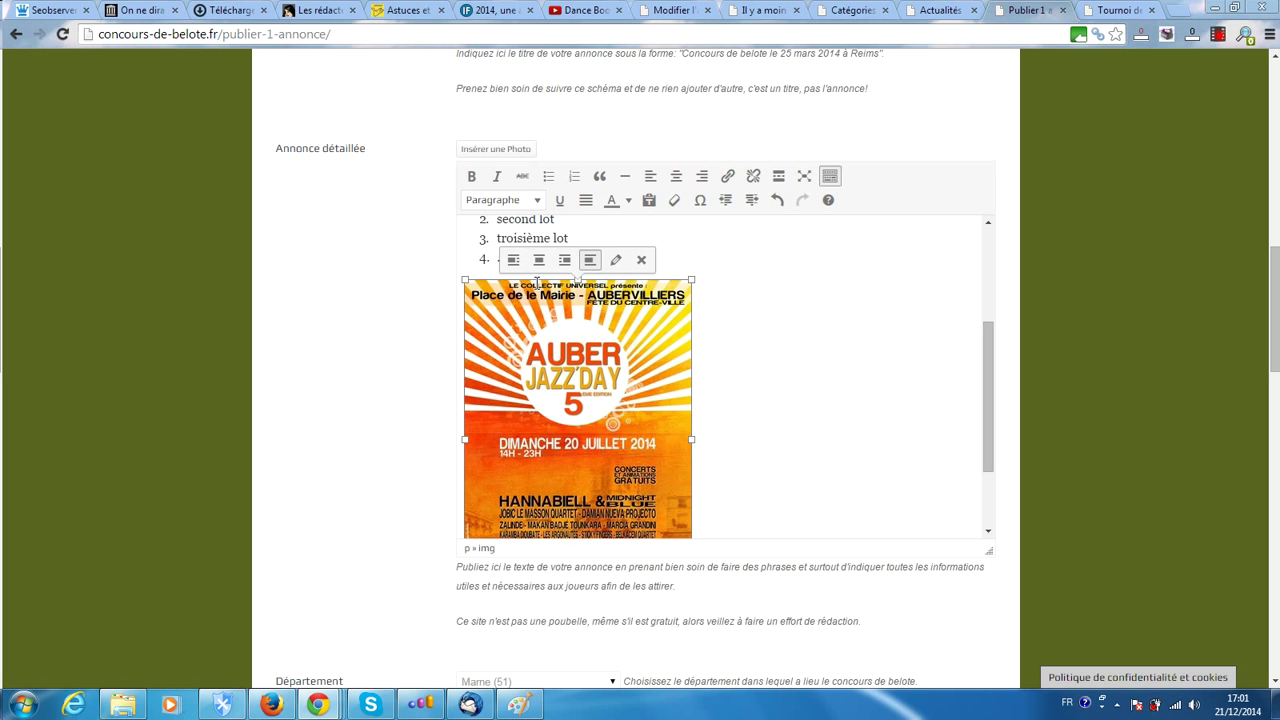
click(754, 295)
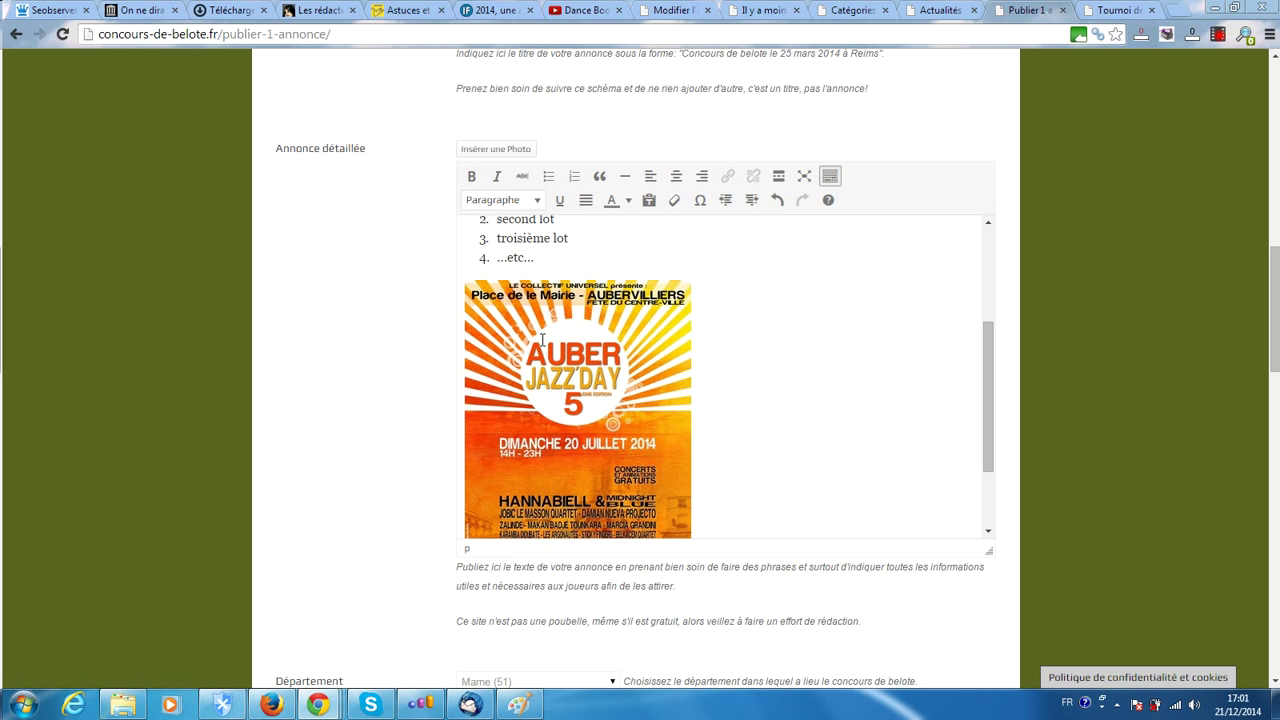
click(542, 340)
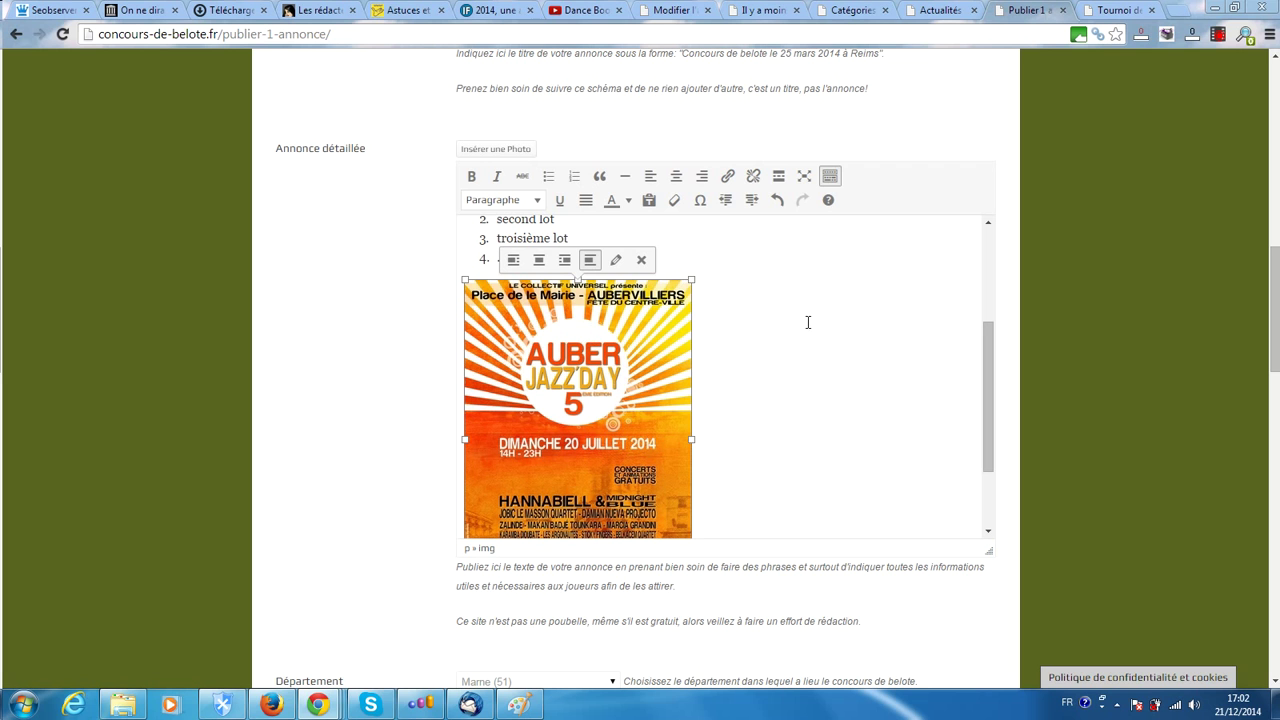
Select the poster image and align it to the centre with 'Centrer'
click(738, 231)
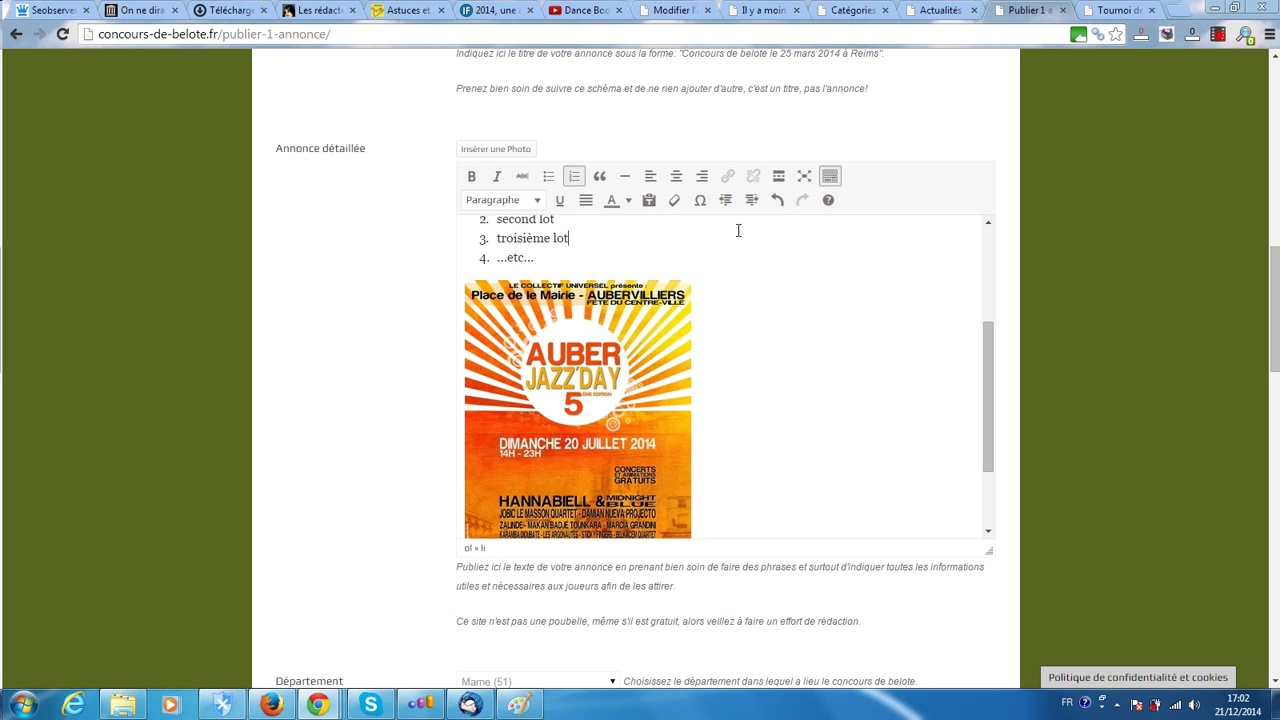
click(534, 373)
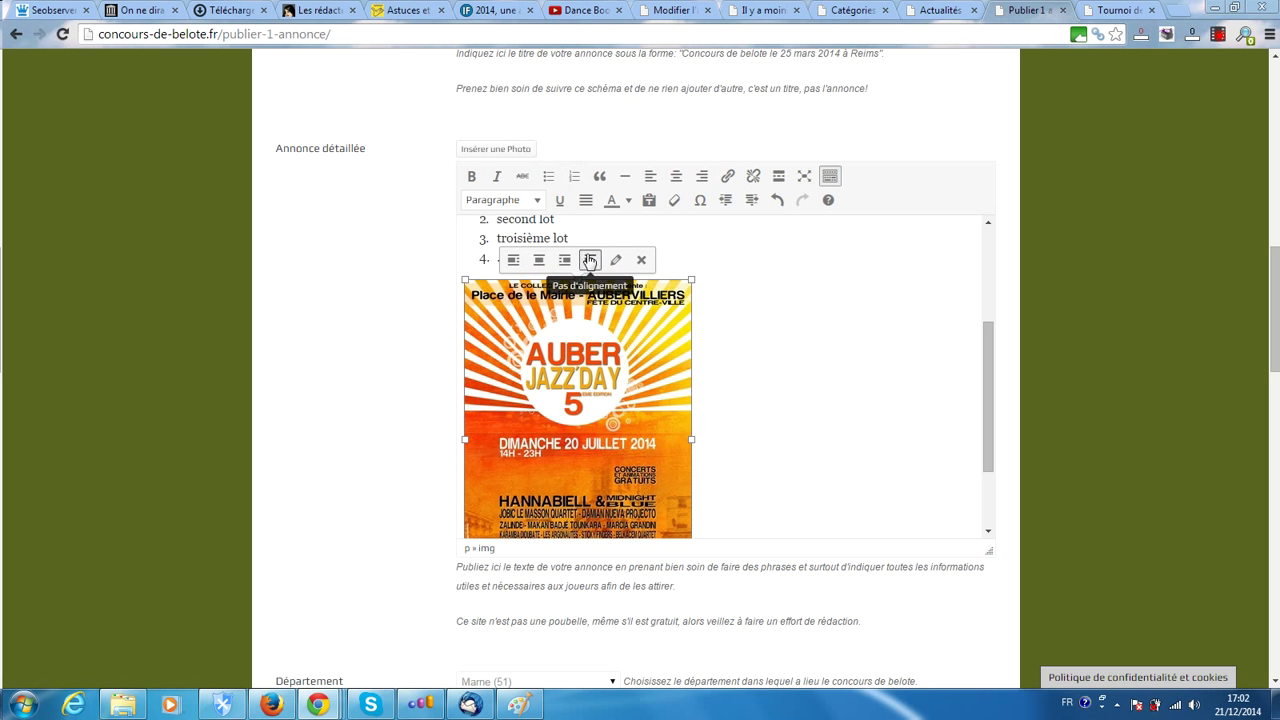
click(538, 260)
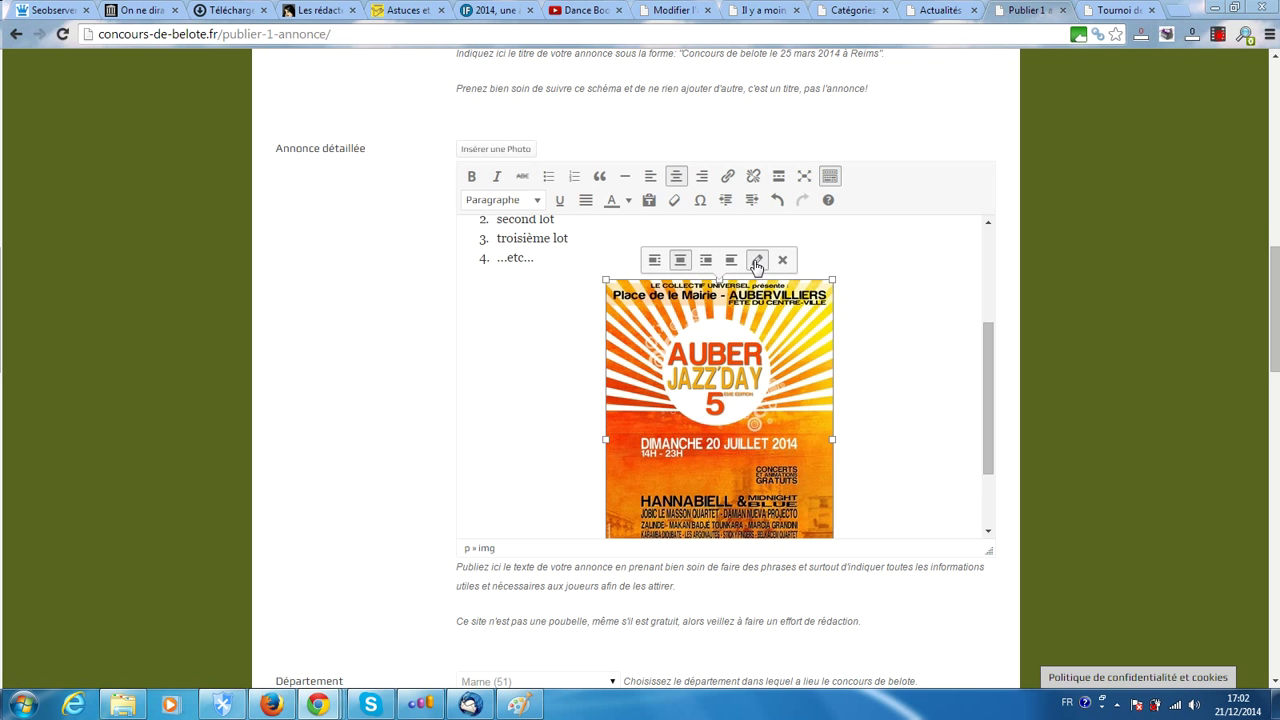
Set the image description to 'affiche du concours de belote du 28 décembre 2014 à Reims.'
click(757, 262)
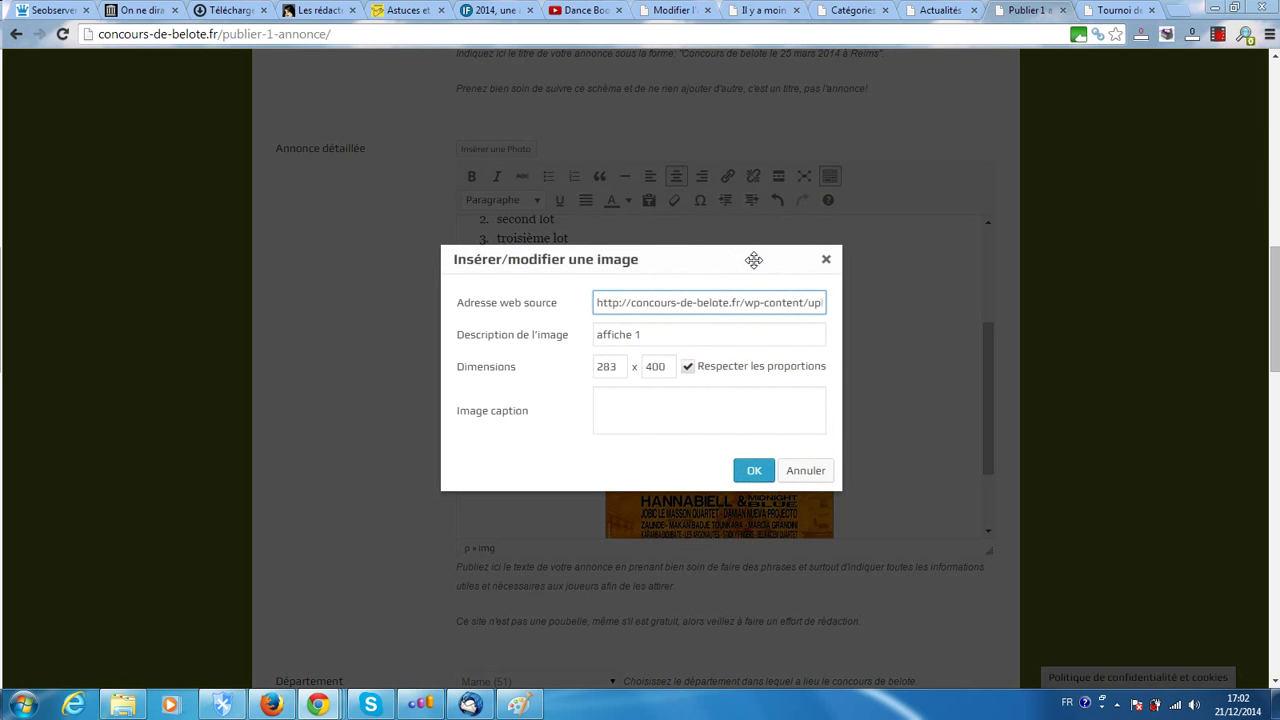
click(620, 405)
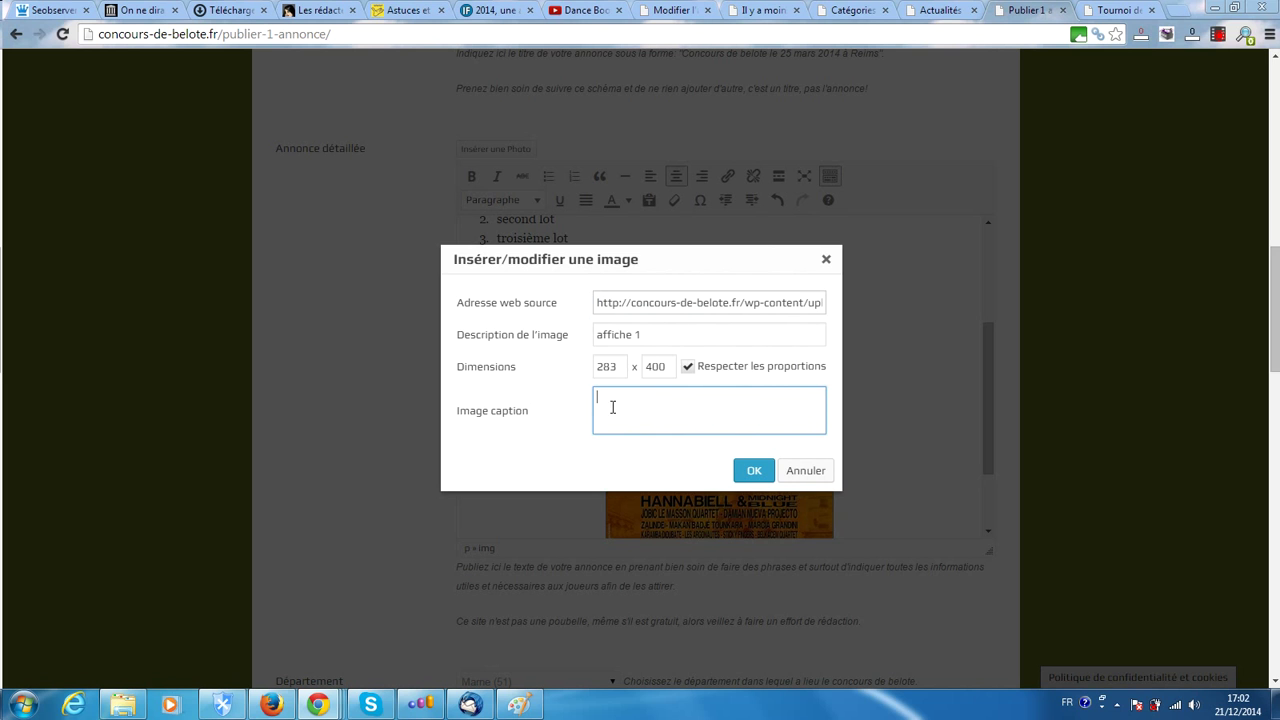
click(664, 334)
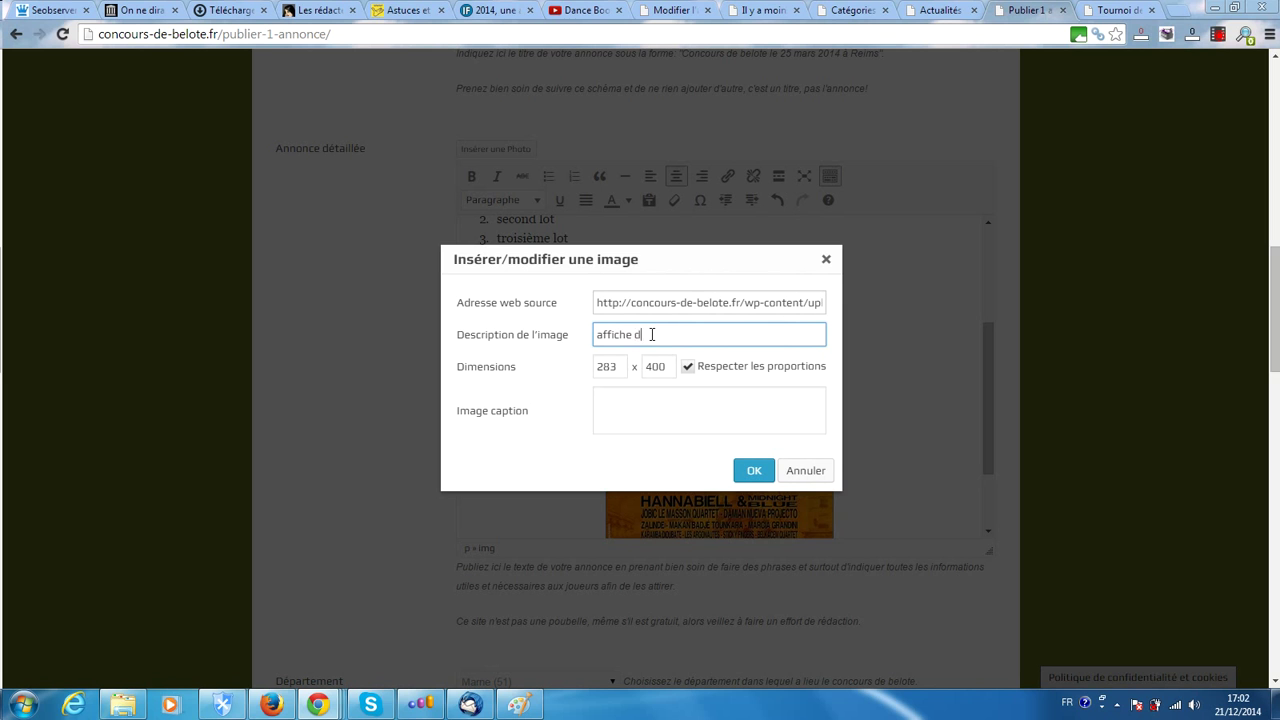
text(du concours de)
text(belote du 28 décembre 2014 à)
text( Reims)
text(.)
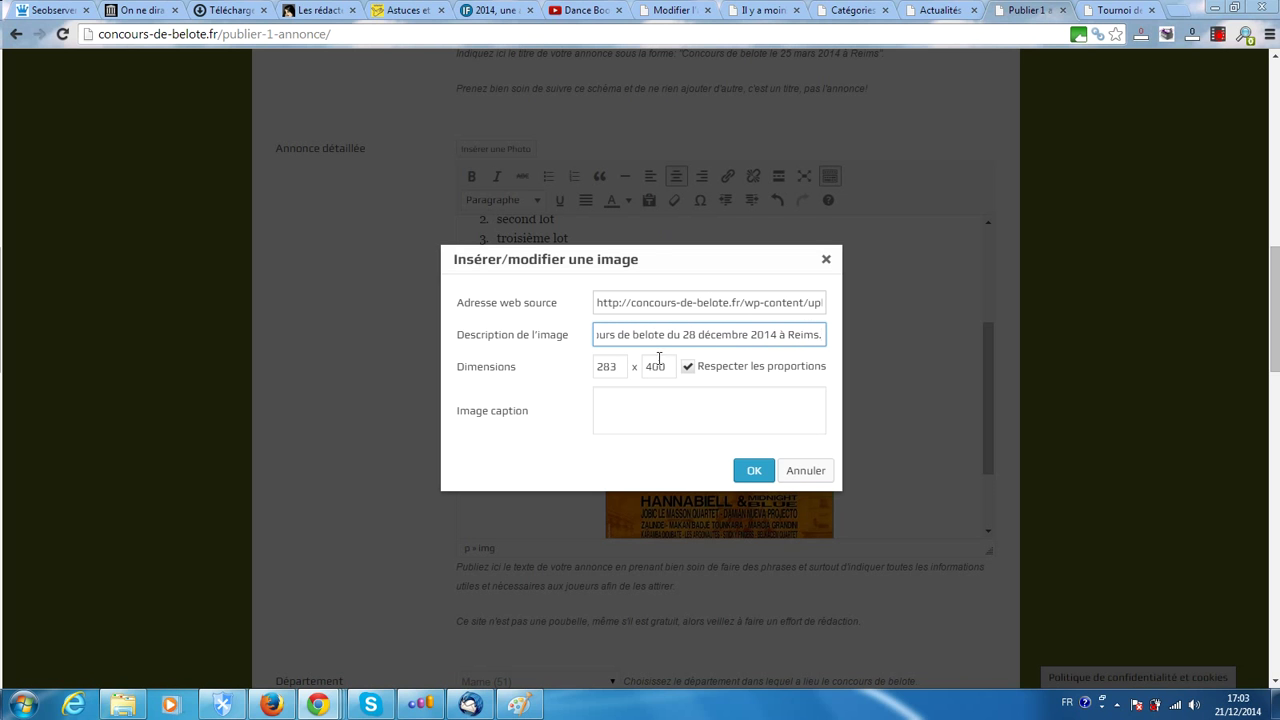
click(754, 472)
Confirm the image dialog, check the centred poster, and deselect it in the text
click(754, 474)
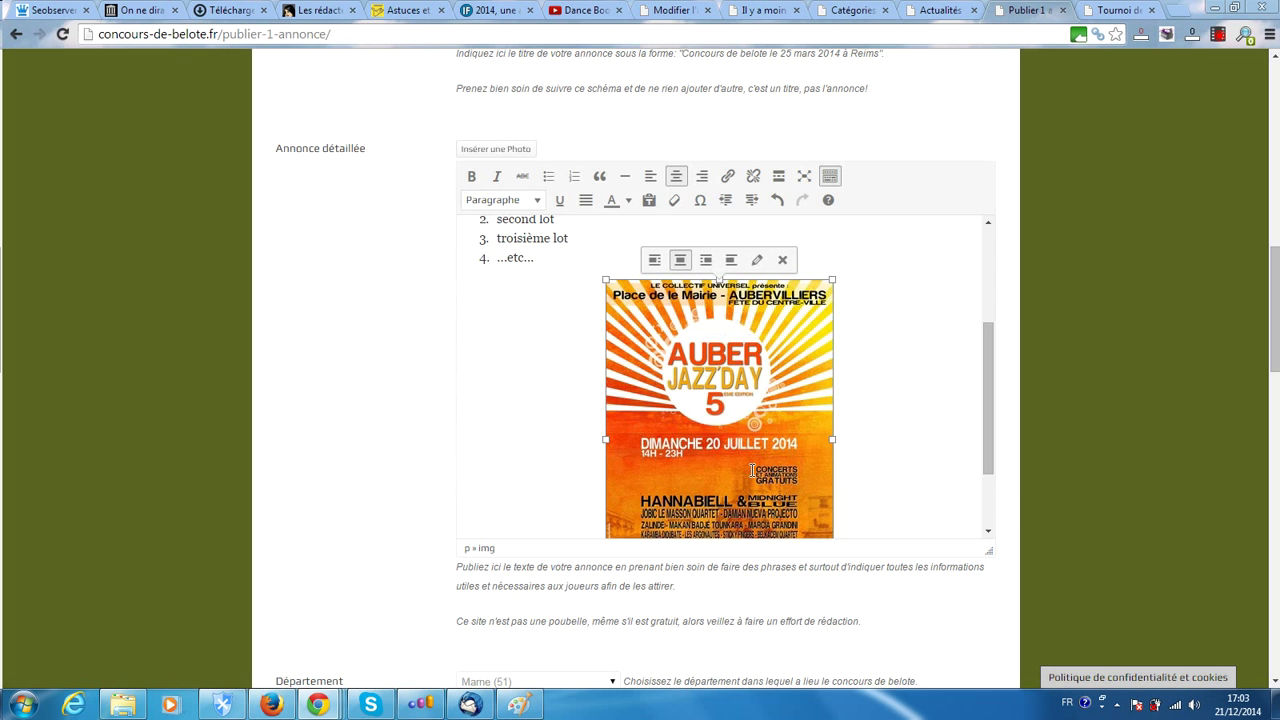
scroll(508, 316, down, 5)
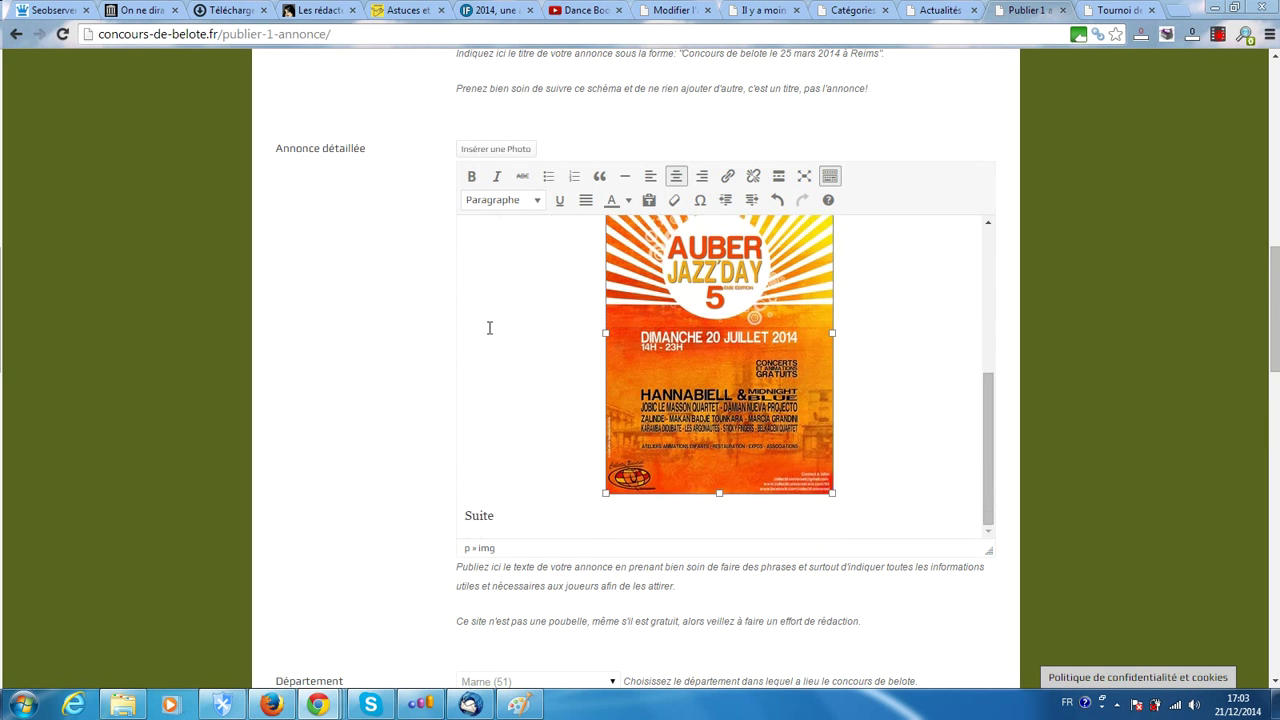
scroll(917, 255, down, 3)
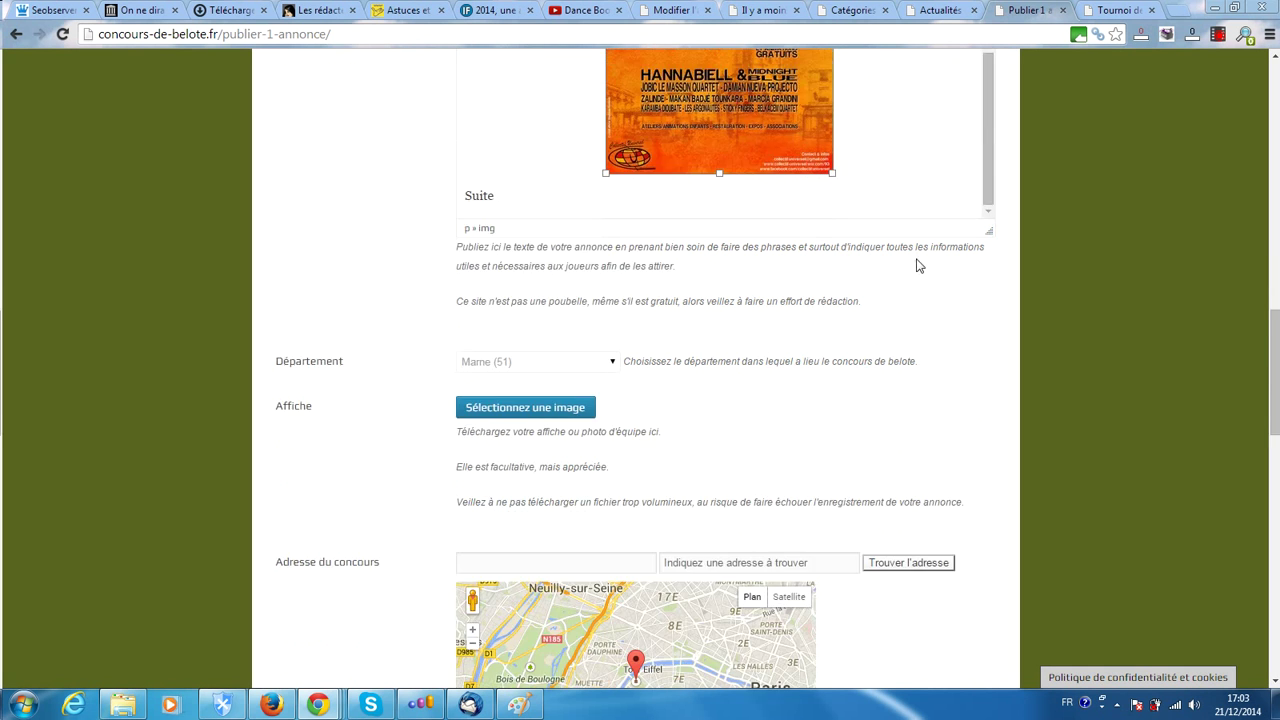
scroll(895, 375, up, 6)
scroll(556, 310, up, 3)
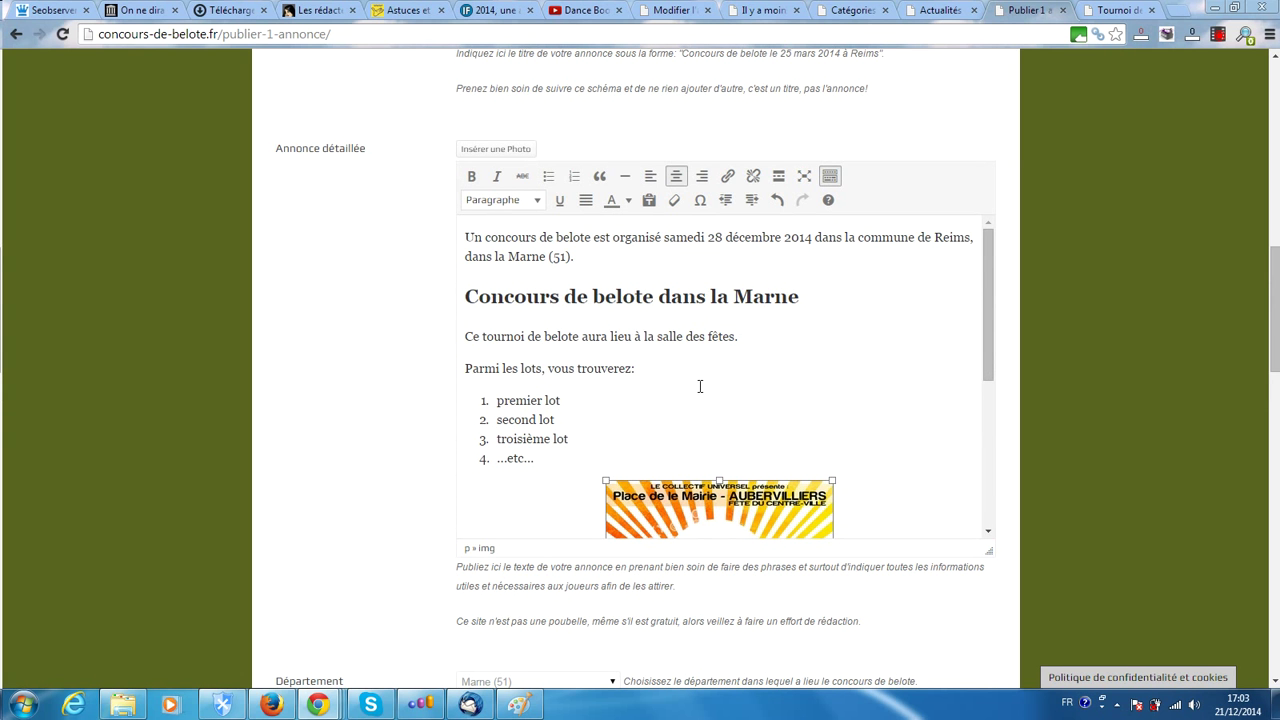
click(742, 340)
scroll(714, 314, down, 5)
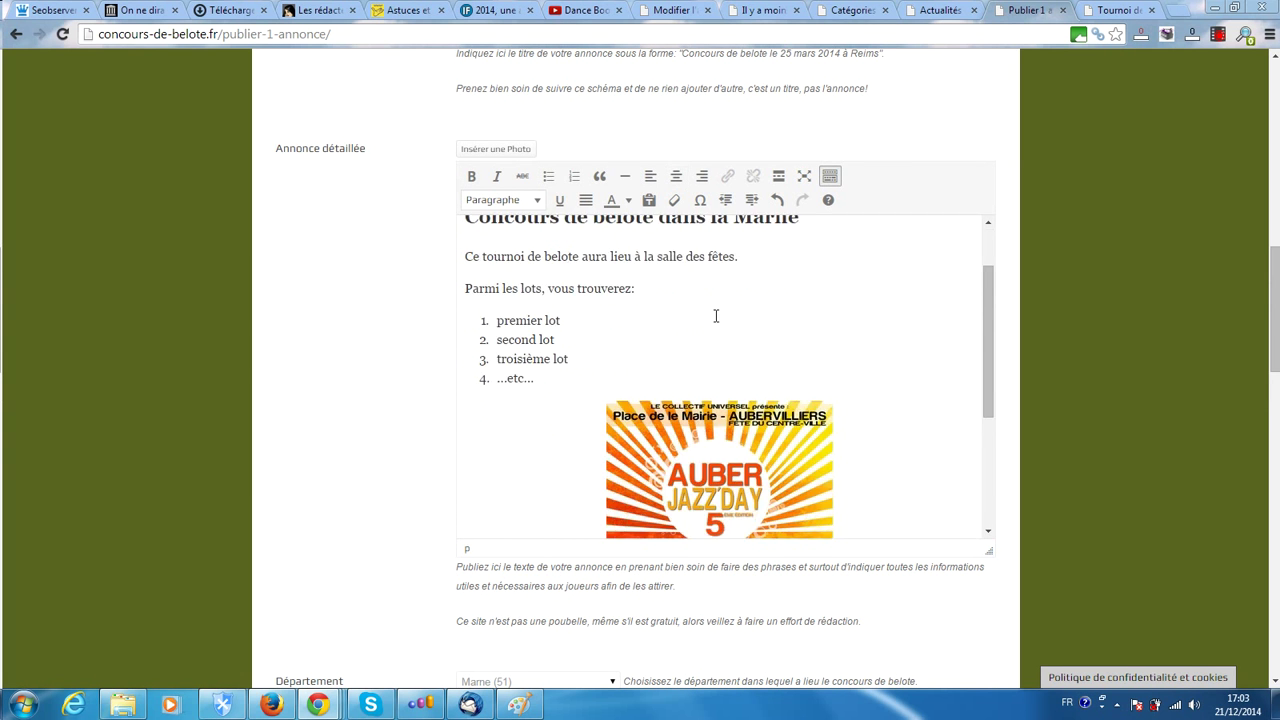
scroll(402, 372, down, 2)
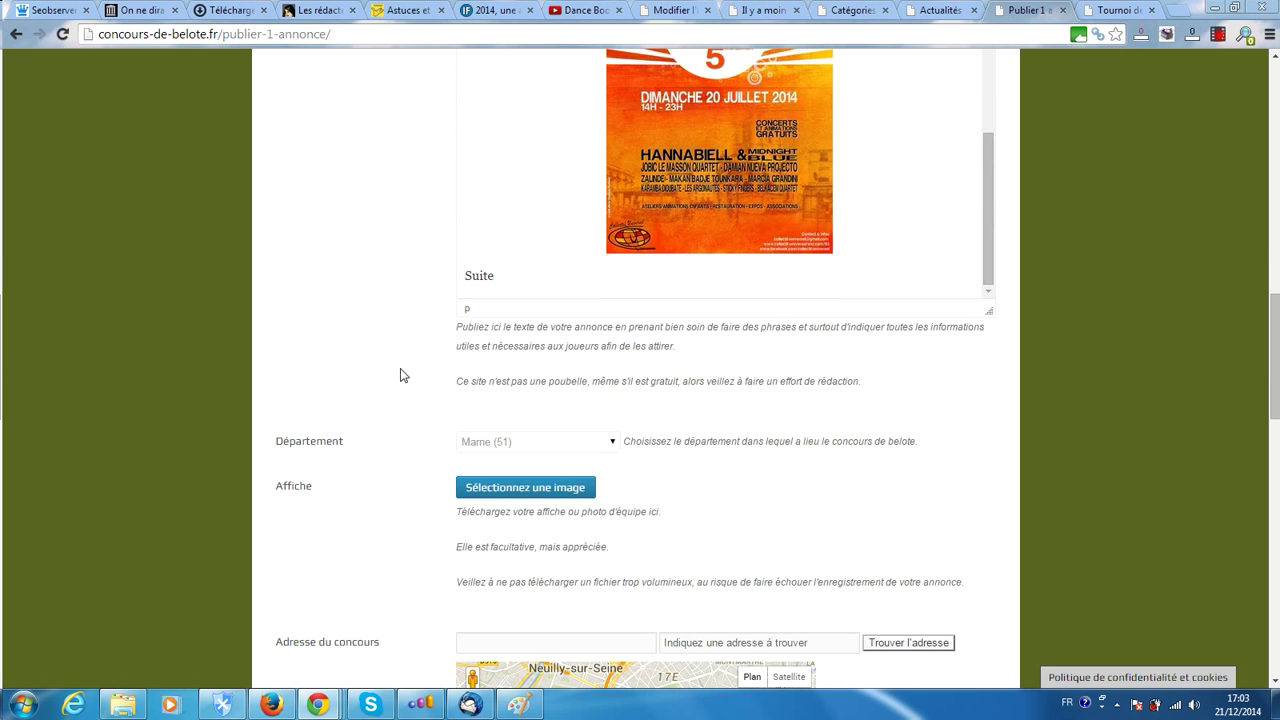
Switch between the Remiremont article tab and the announcement form tab
click(1113, 9)
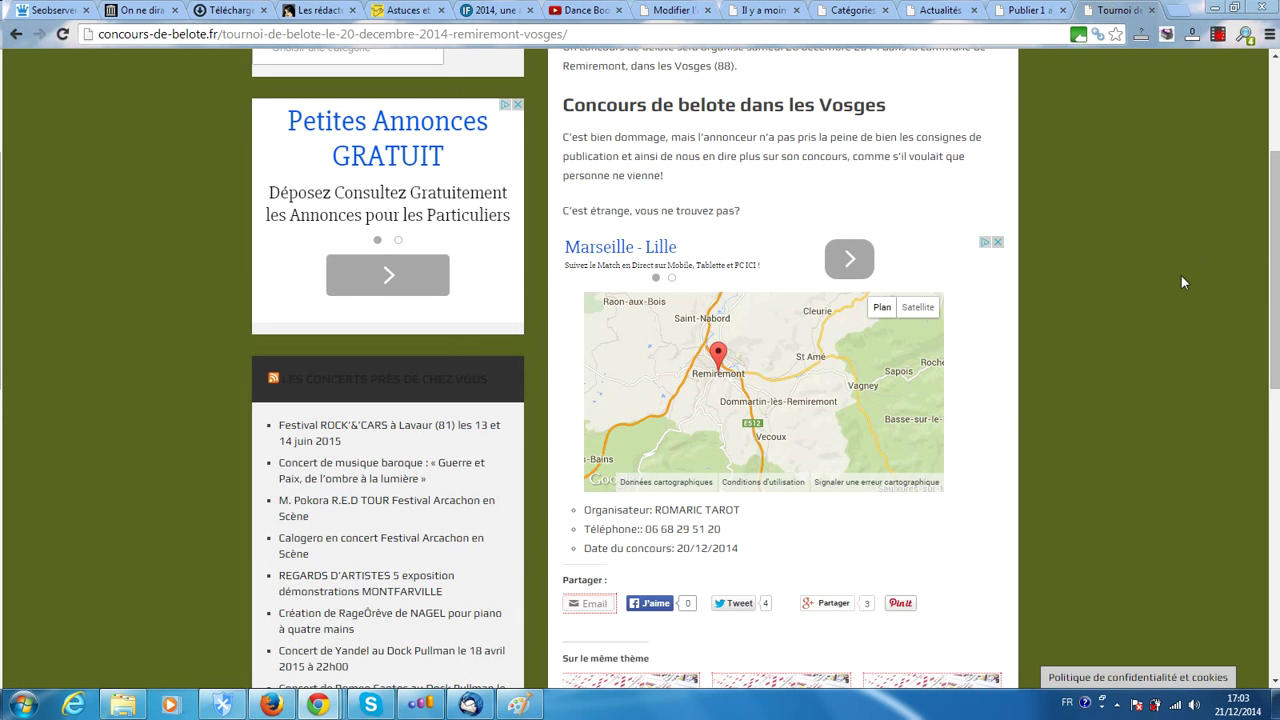
scroll(1181, 283, up, 3)
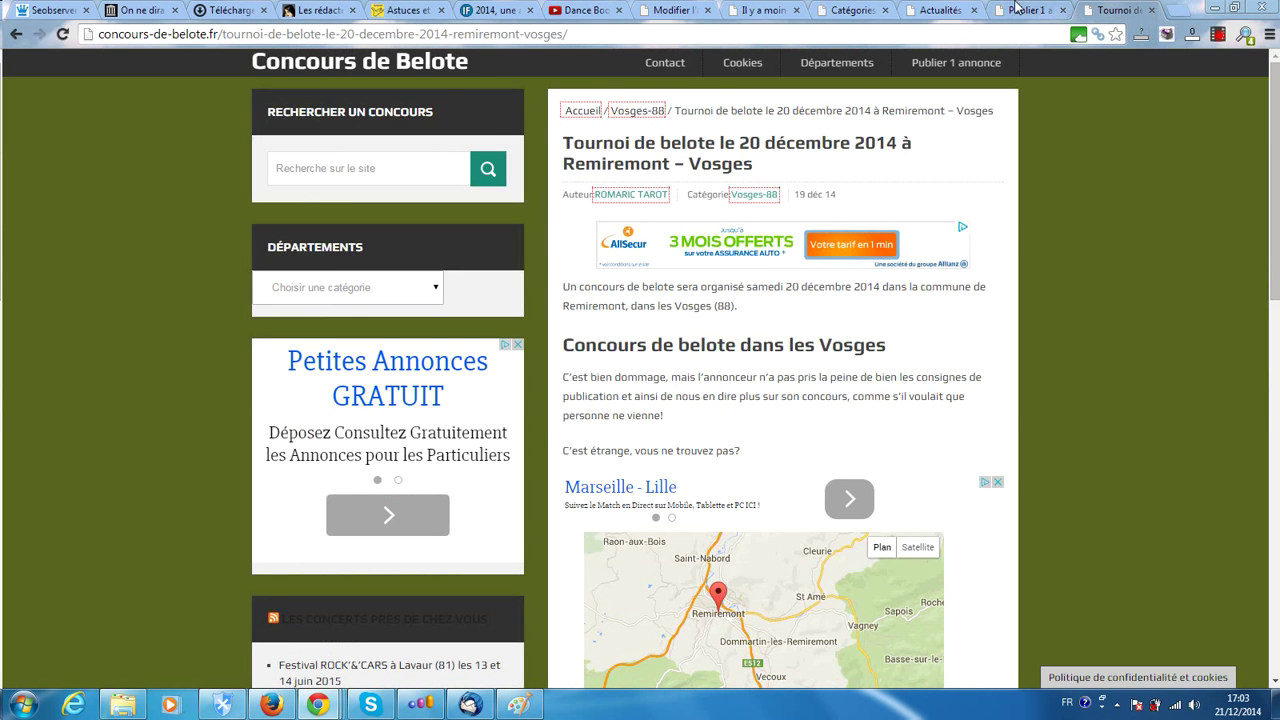
click(1015, 9)
click(1120, 9)
Open the site's home page in a new tab and browse the tournament listings
middle_click(336, 80)
click(1118, 18)
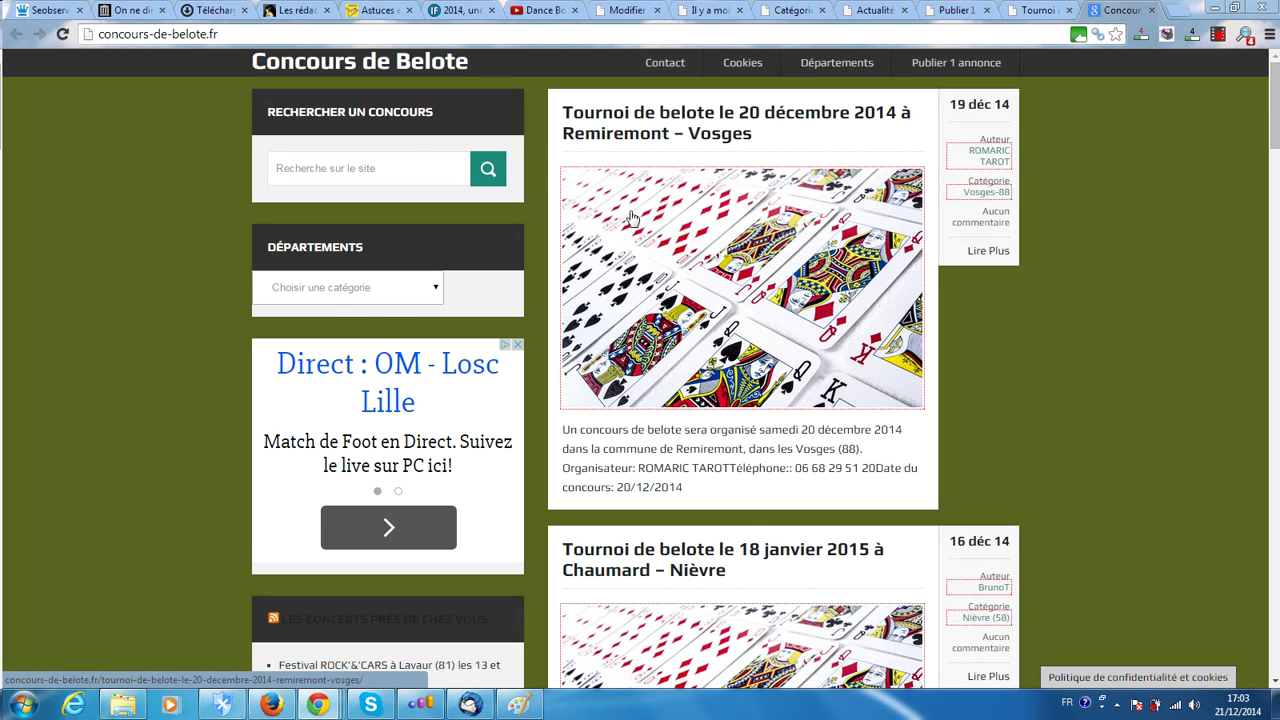
scroll(820, 320, down, 4)
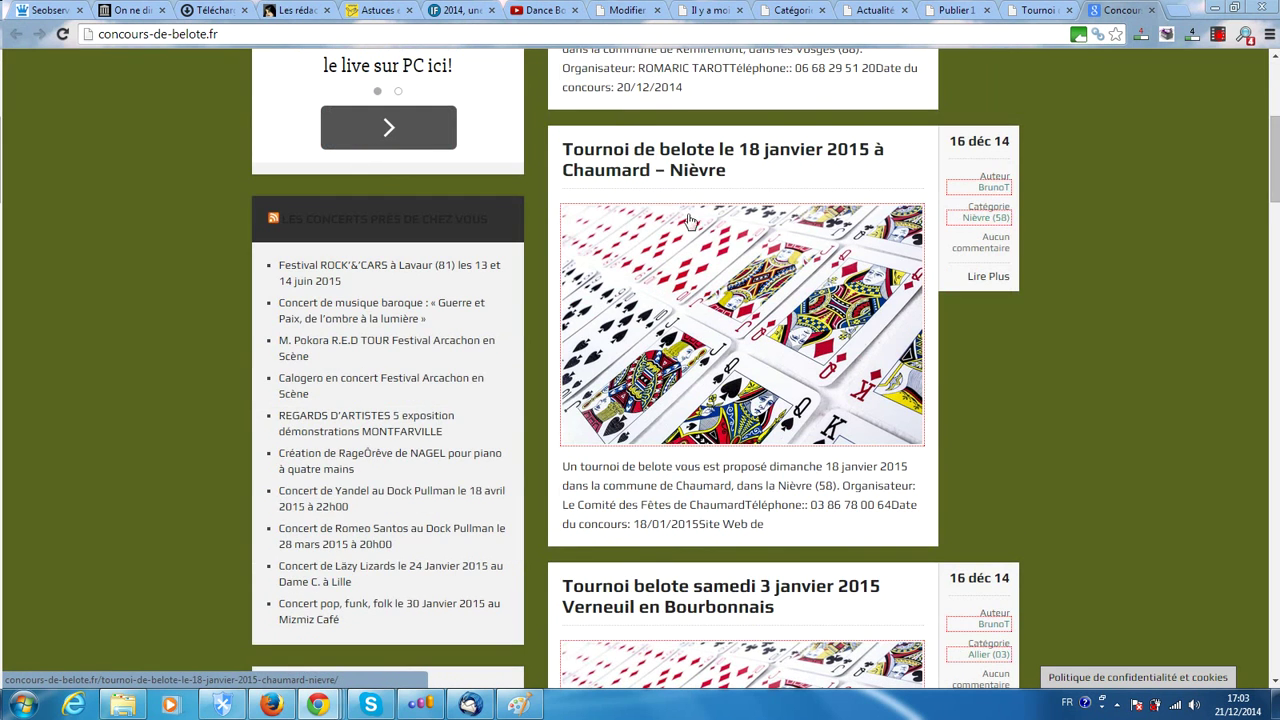
scroll(738, 324, up, 4)
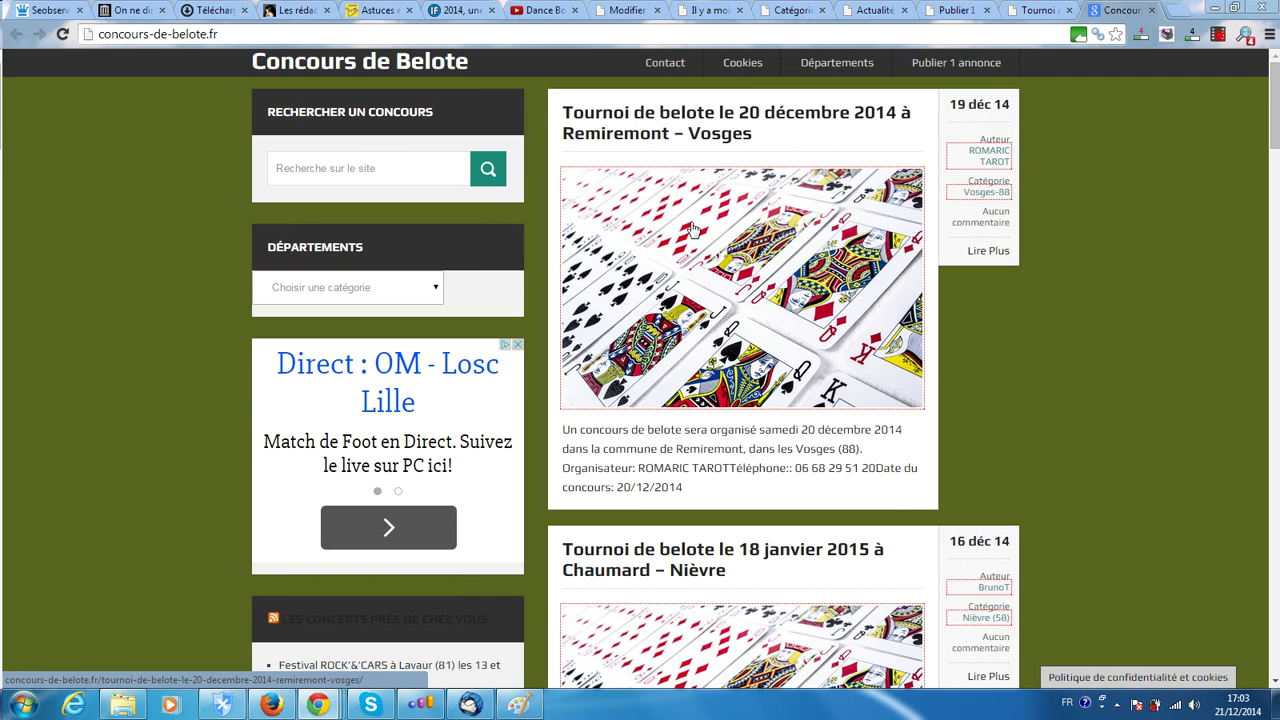
scroll(704, 413, down, 2)
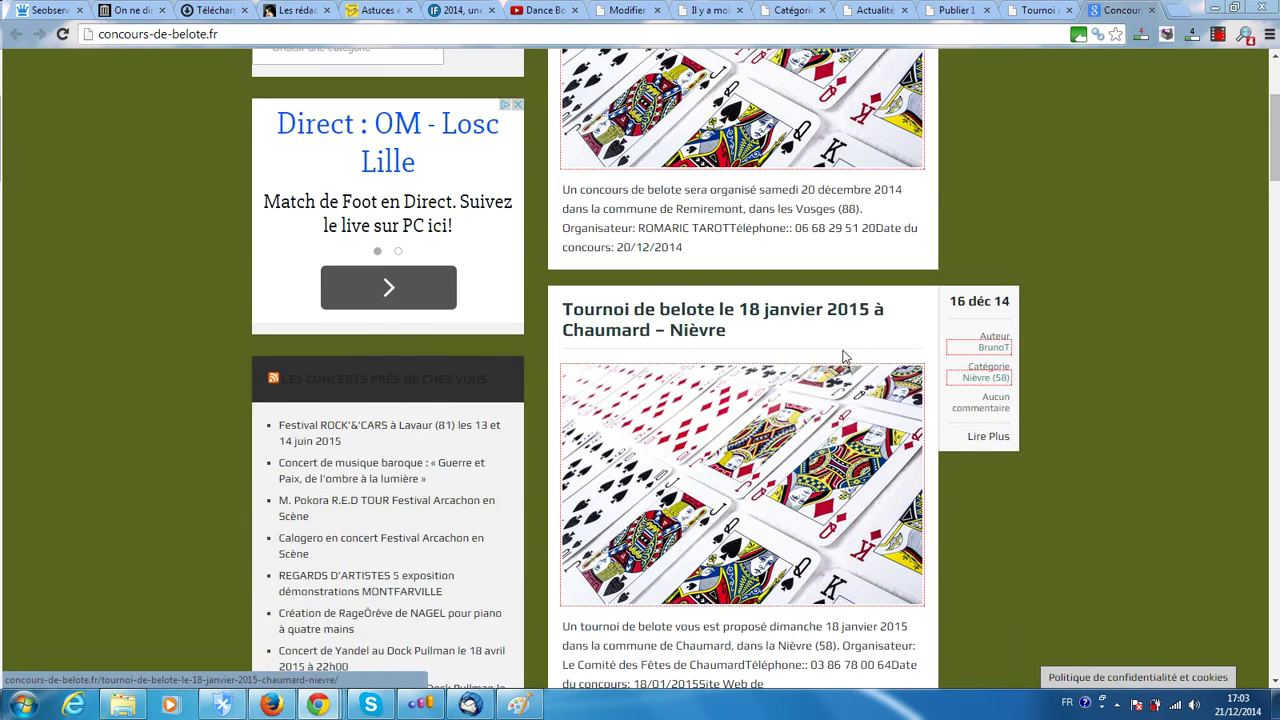
scroll(700, 459, down, 6)
scroll(678, 461, down, 1)
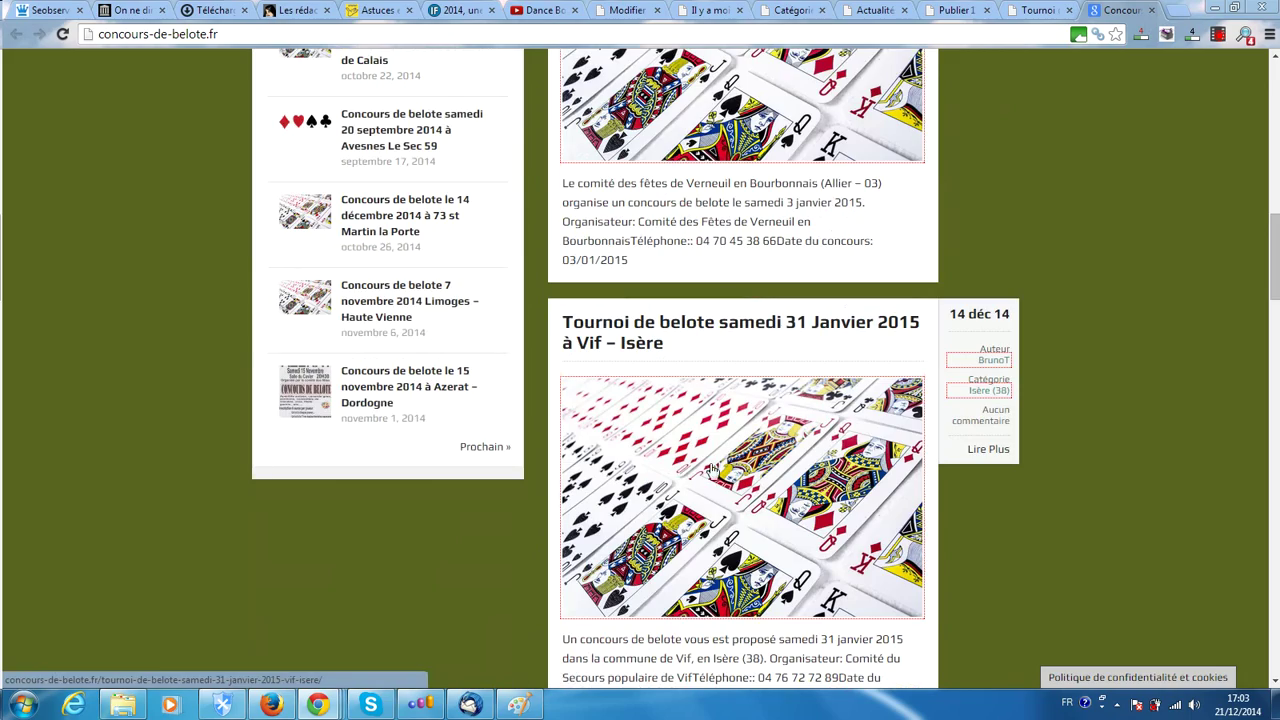
scroll(700, 470, up, 3)
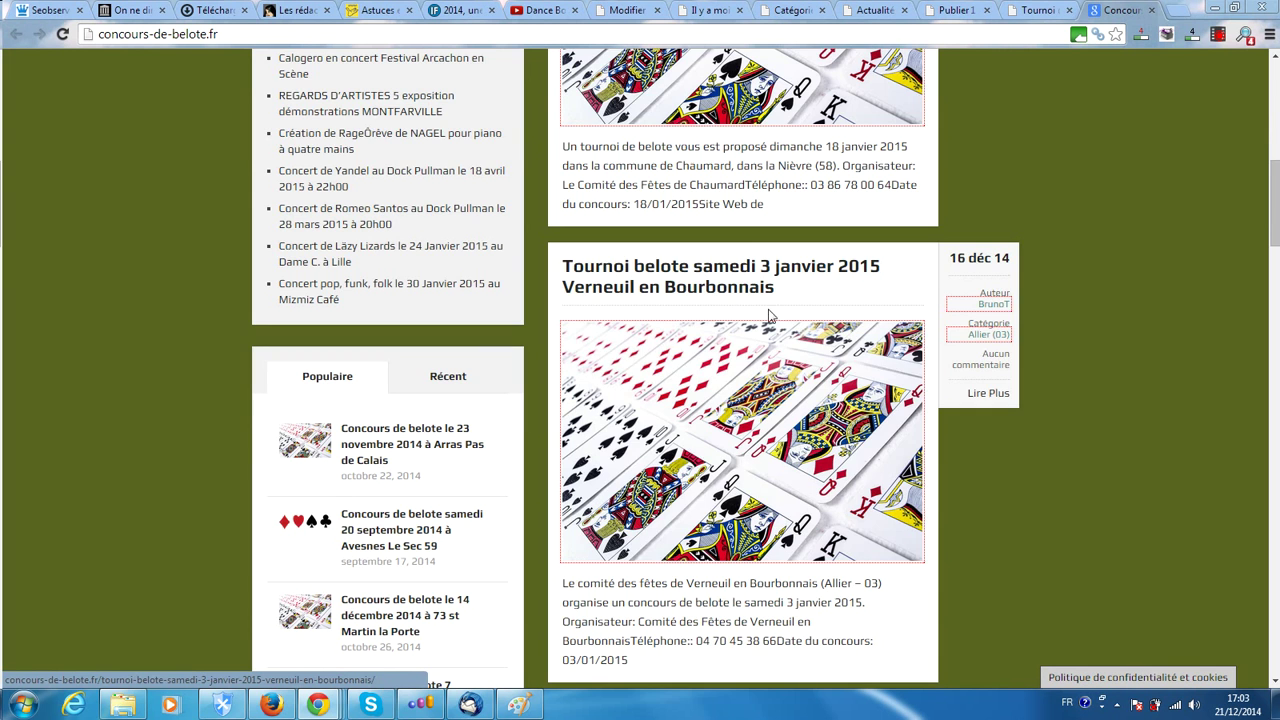
scroll(690, 458, up, 2)
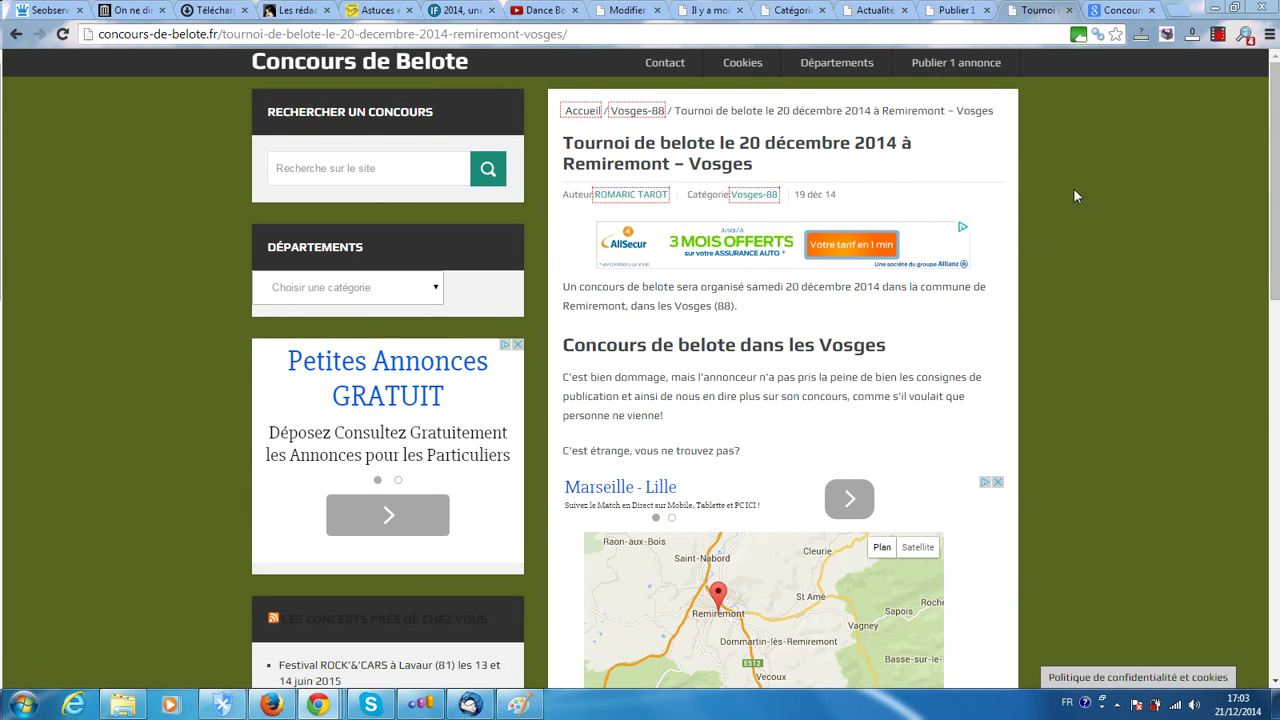
Back on the announcement form, start choosing a poster file, then cancel without uploading
click(938, 9)
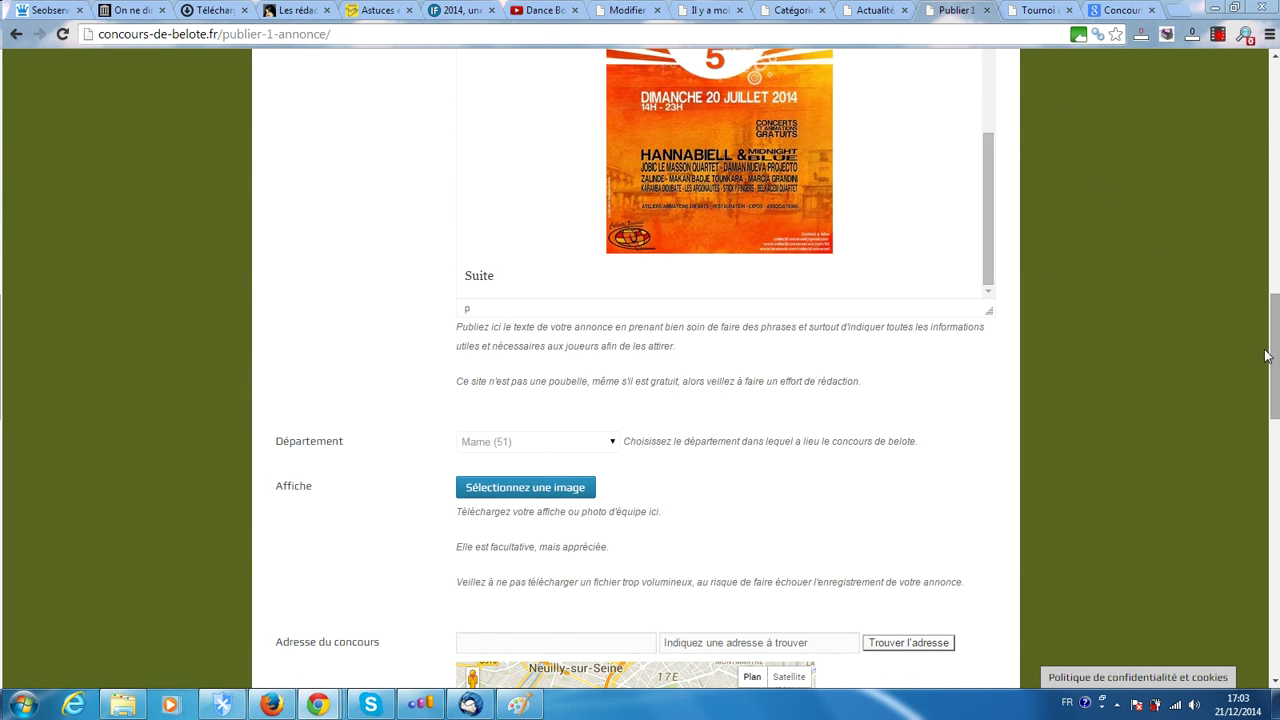
drag(1273, 333, 1273, 387)
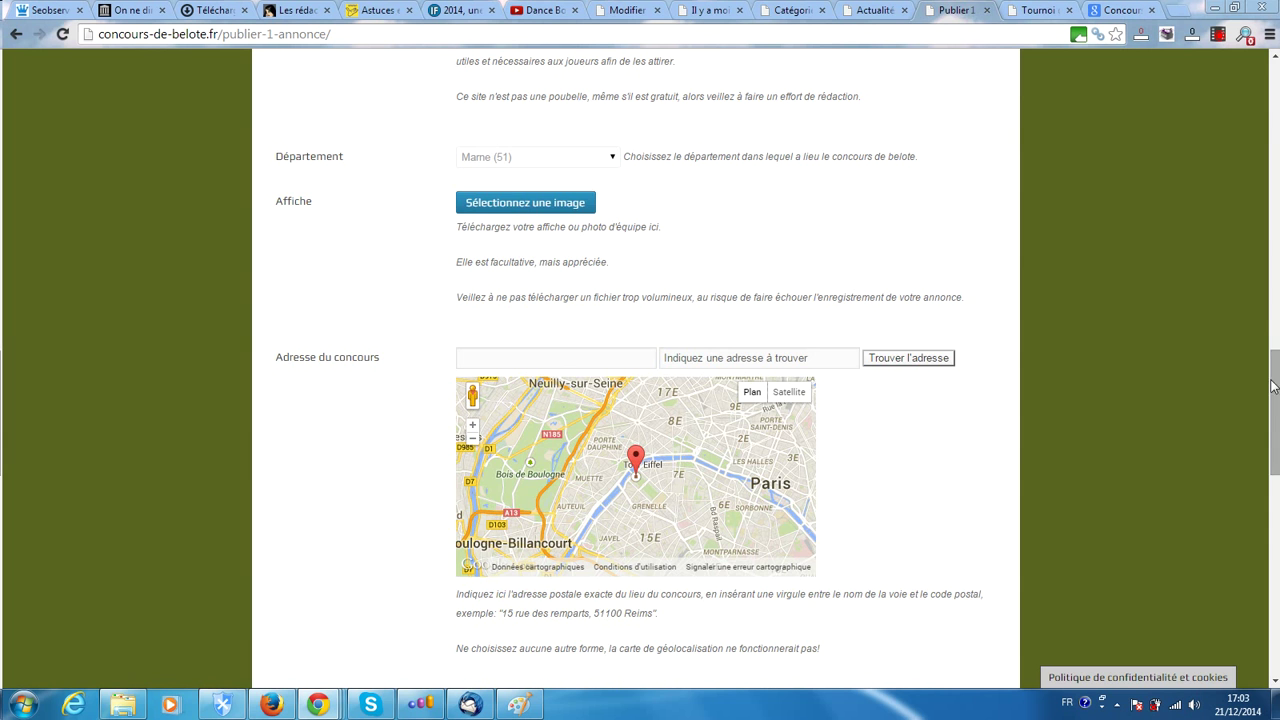
click(513, 204)
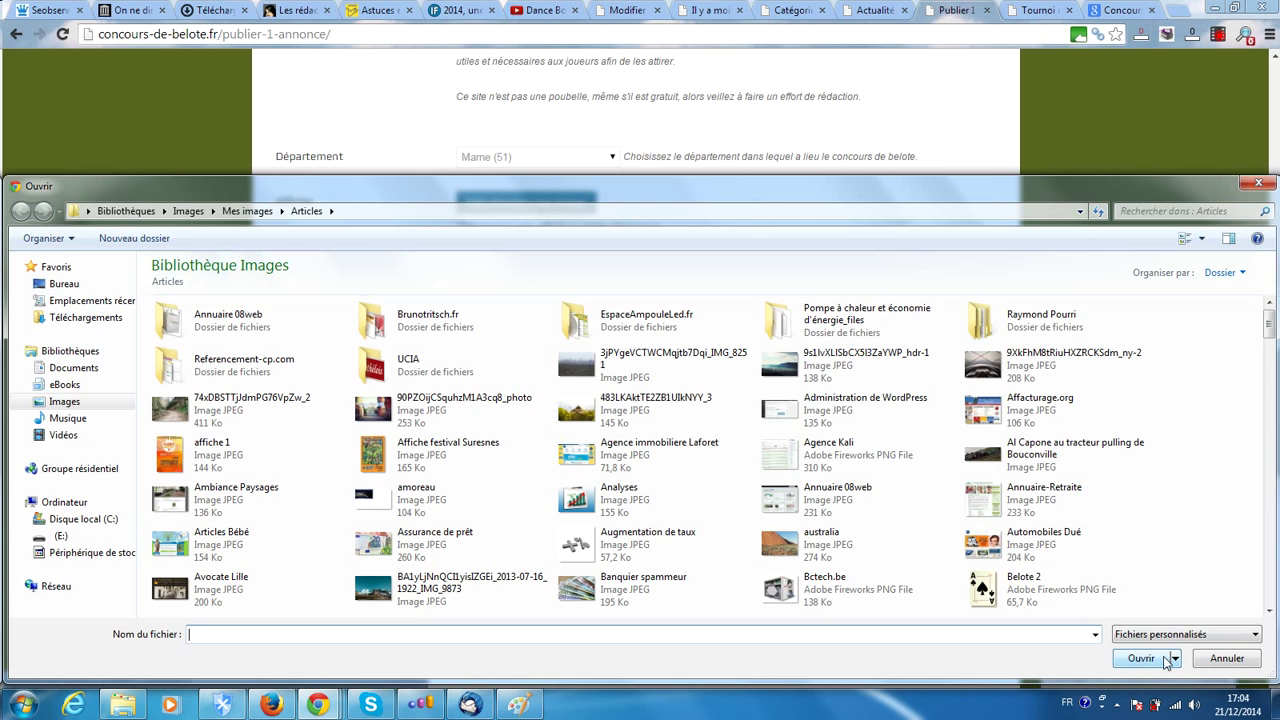
click(1226, 658)
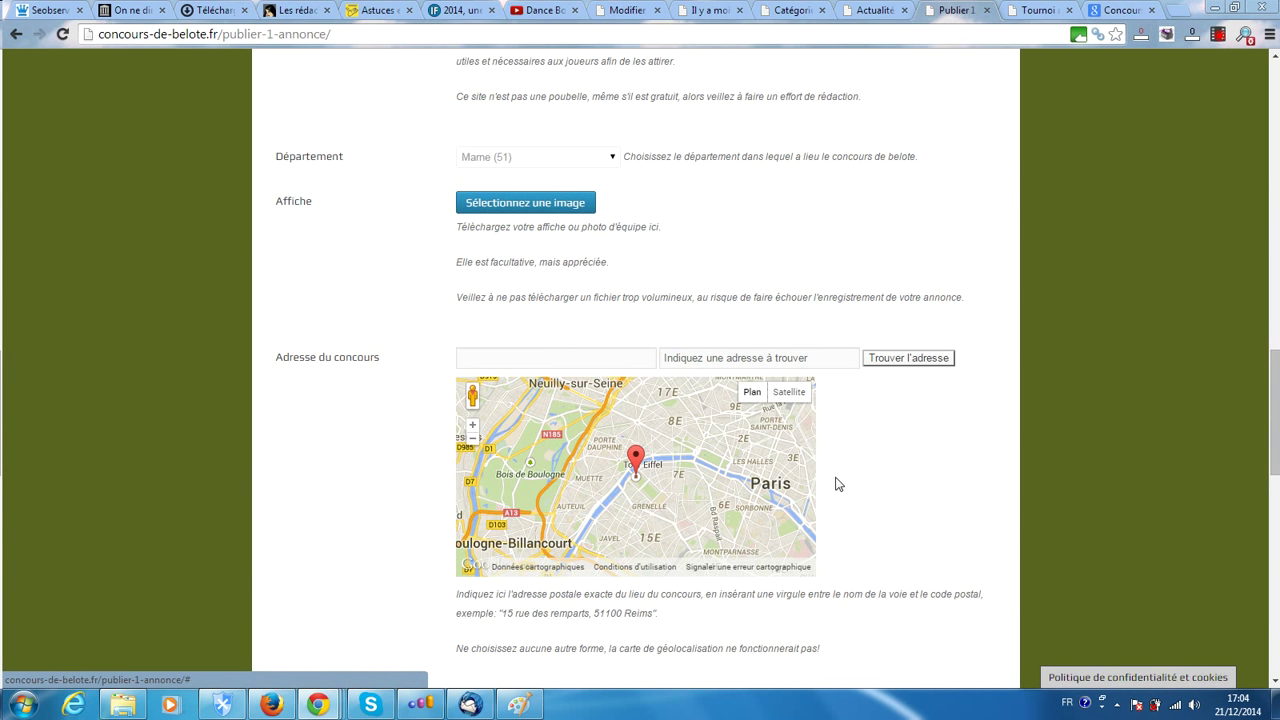
scroll(637, 290, down, 1)
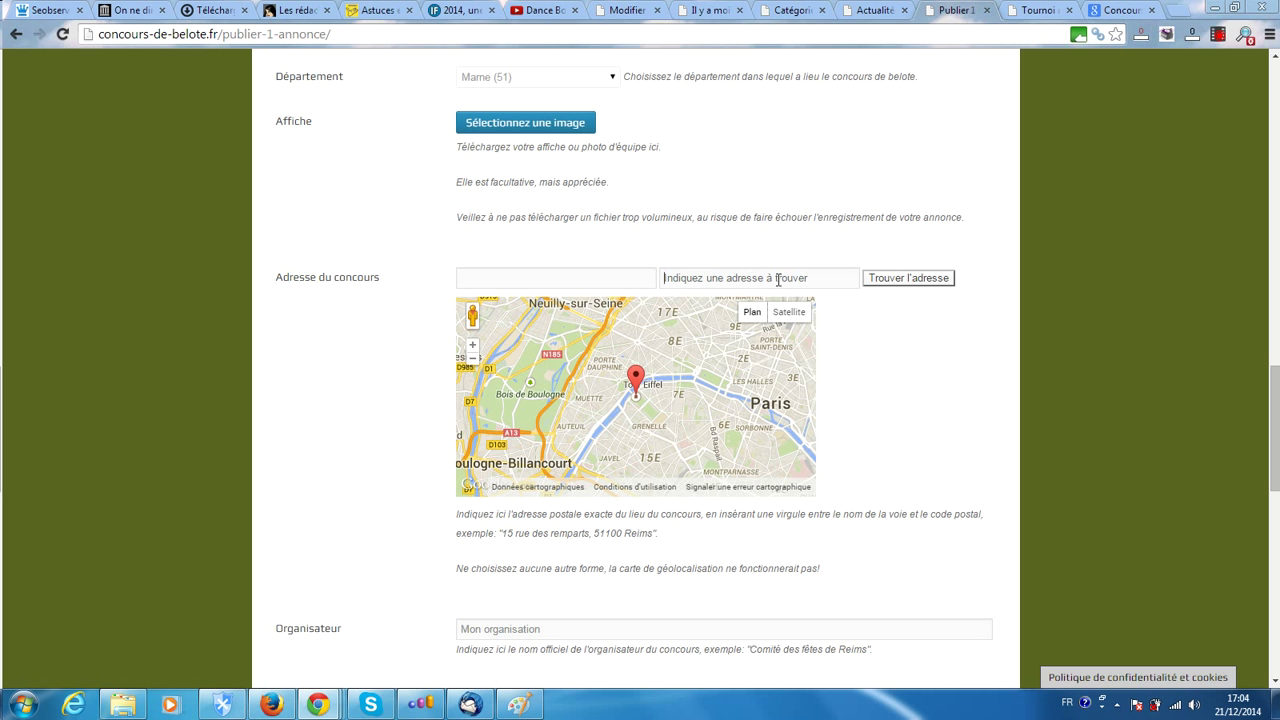
scroll(749, 329, up, 3)
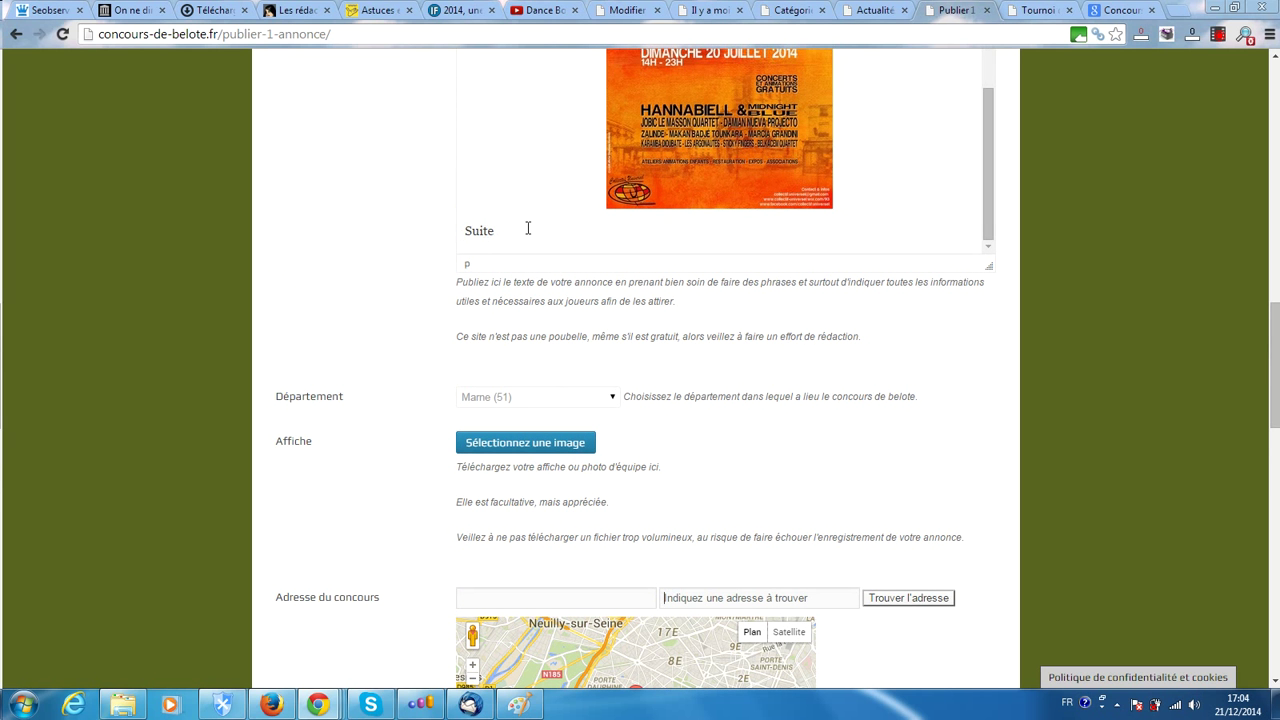
scroll(937, 413, down, 2)
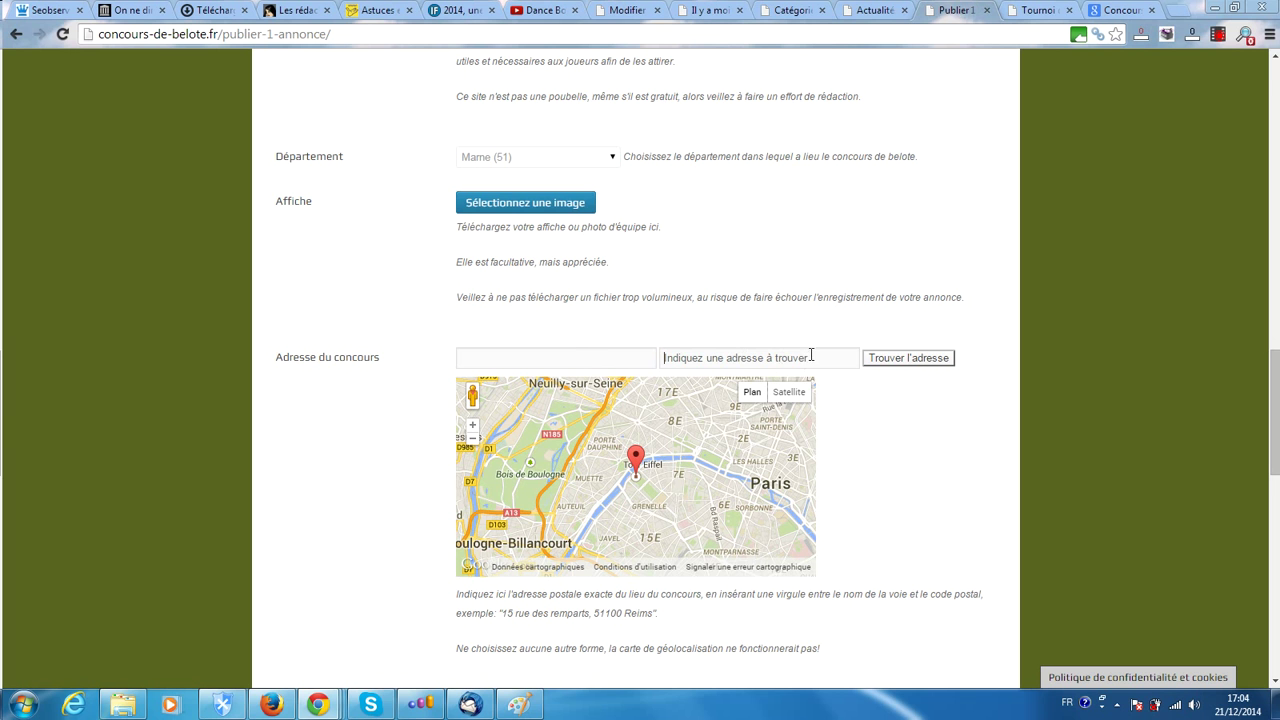
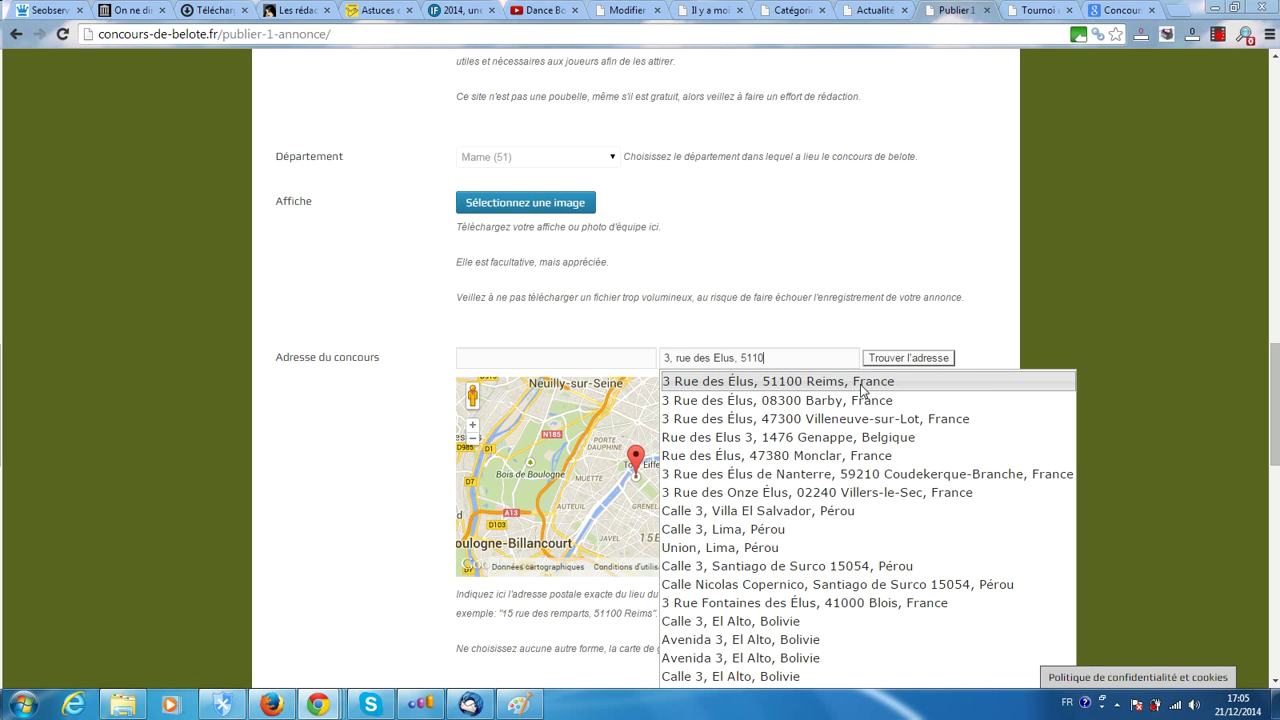
click(835, 384)
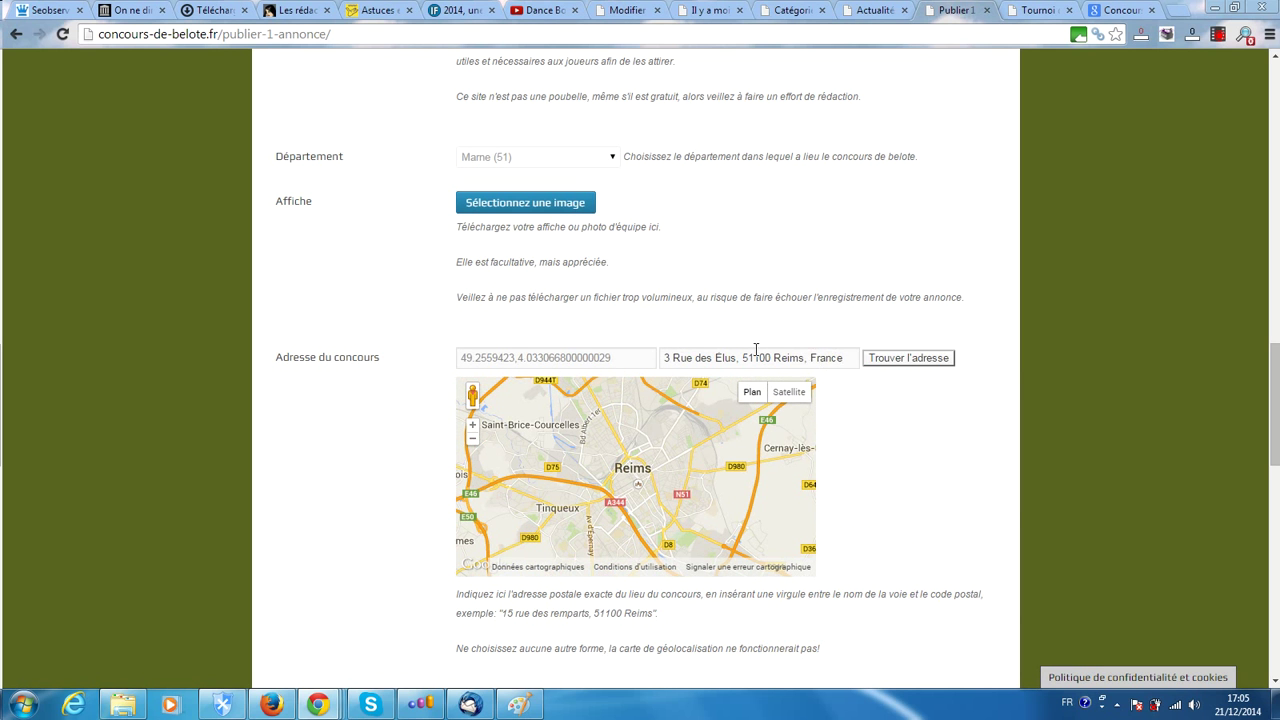